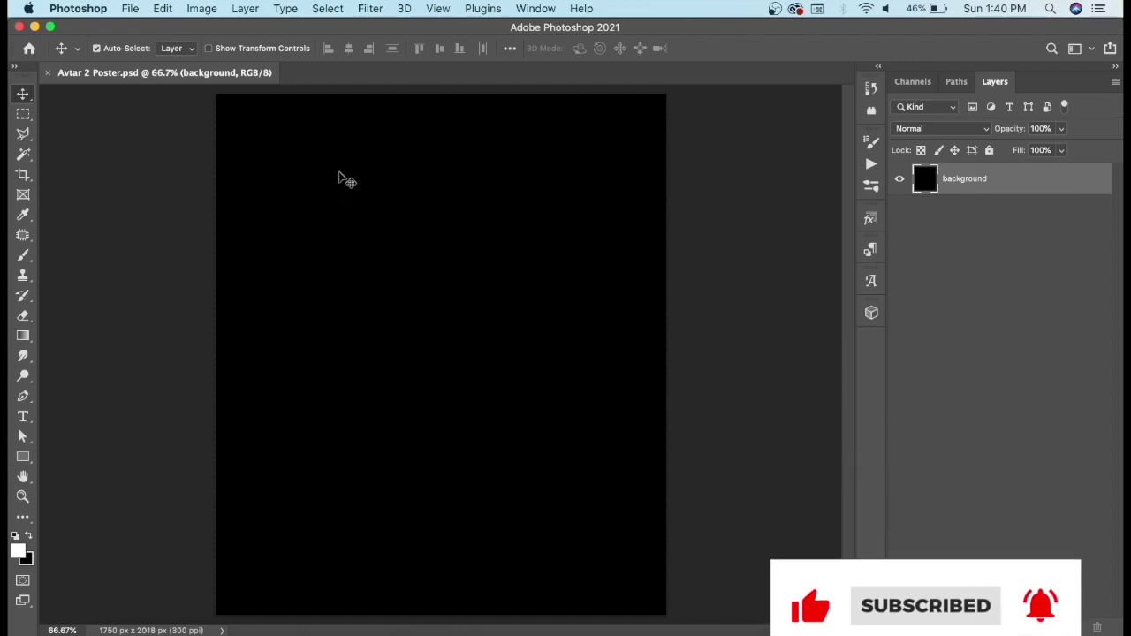
Open the Avatar-Sucks.psd file containing the two traced Na'vi characters.
click(130, 8)
click(142, 42)
double_click(412, 155)
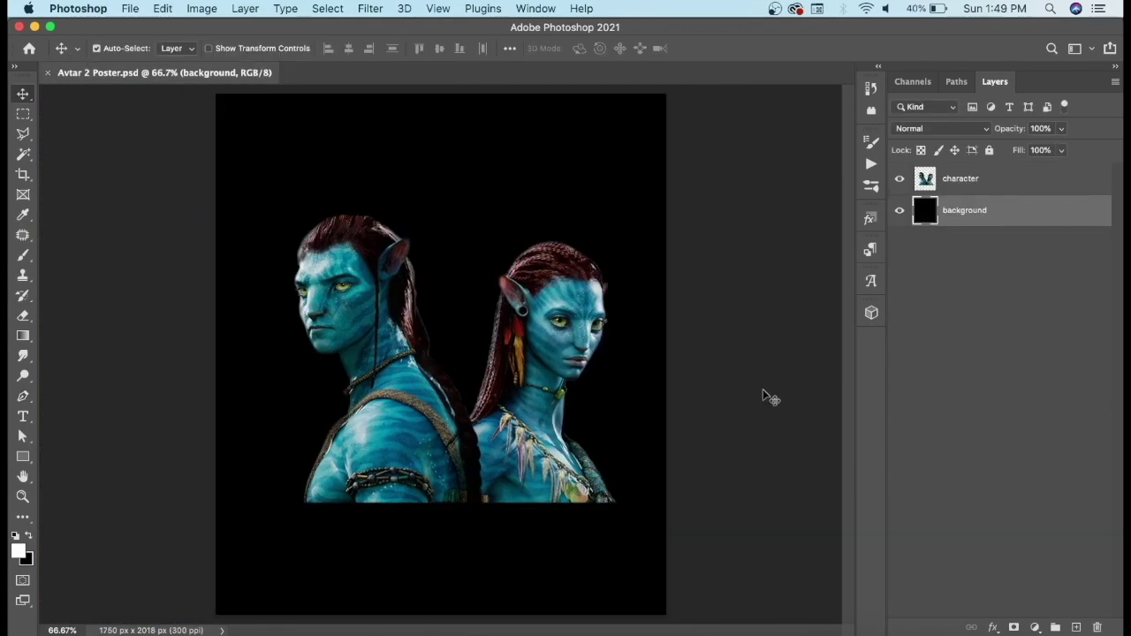
Paste the underwater screenshot into the poster as Layer 1, fitted across the lower part.
key(super+o)
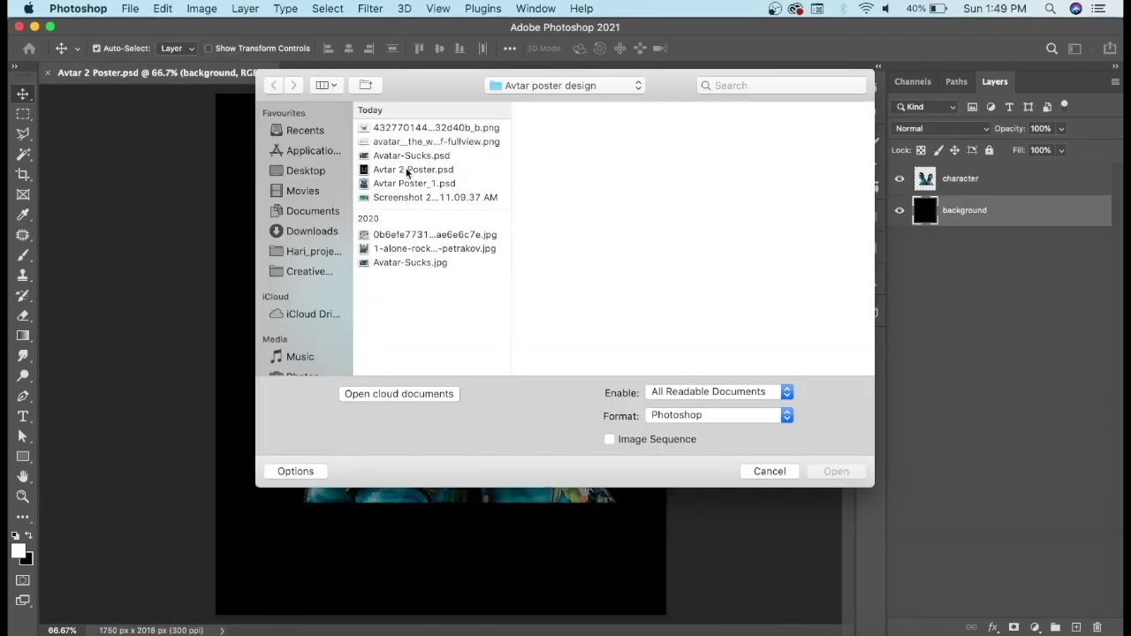
click(435, 197)
key(Return)
key(super+a)
key(super+w)
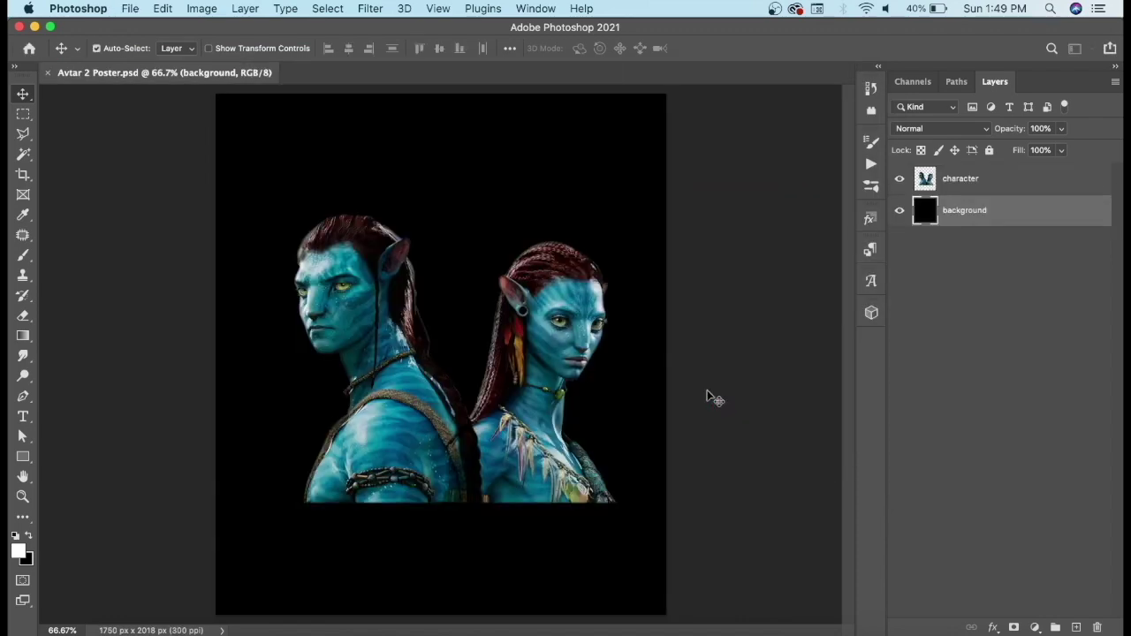
key(super+v)
key(super+minus)
key(super+t)
drag(628, 480, 619, 486)
key(Return)
Mask the character layer with a white-to-black gradient so the lower bodies fade into the water.
click(458, 470)
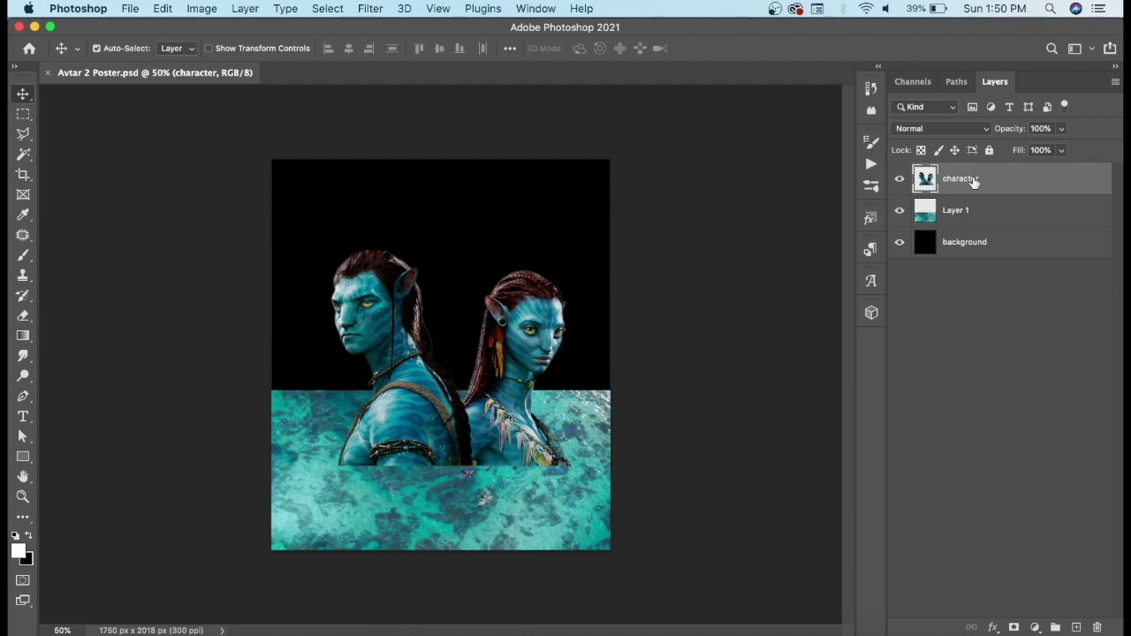
click(1014, 626)
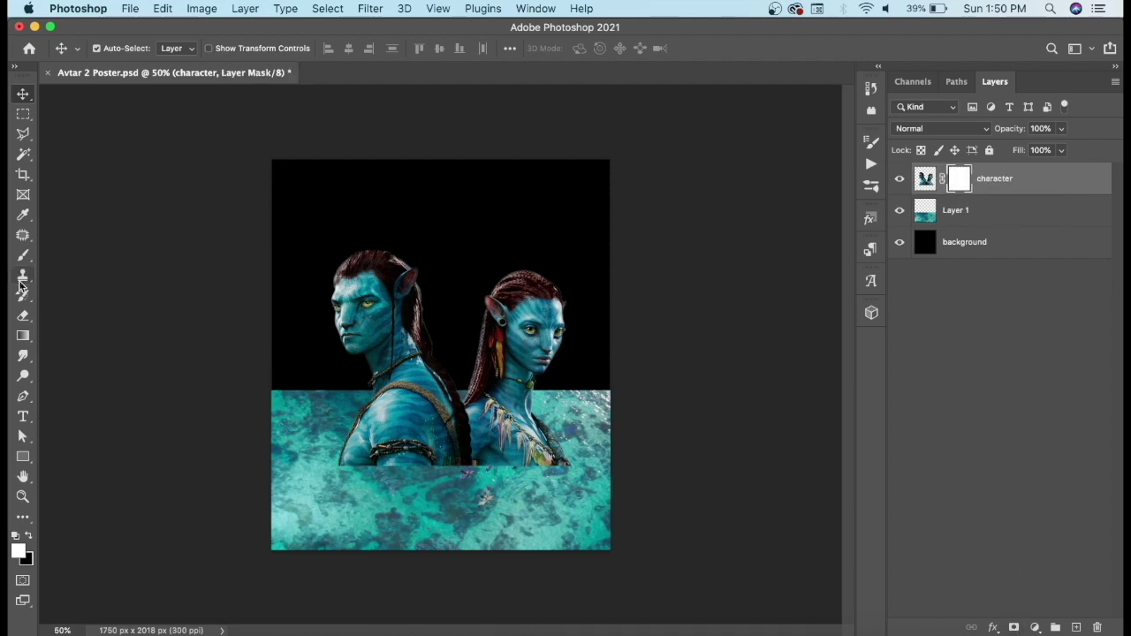
click(23, 337)
click(58, 48)
click(998, 312)
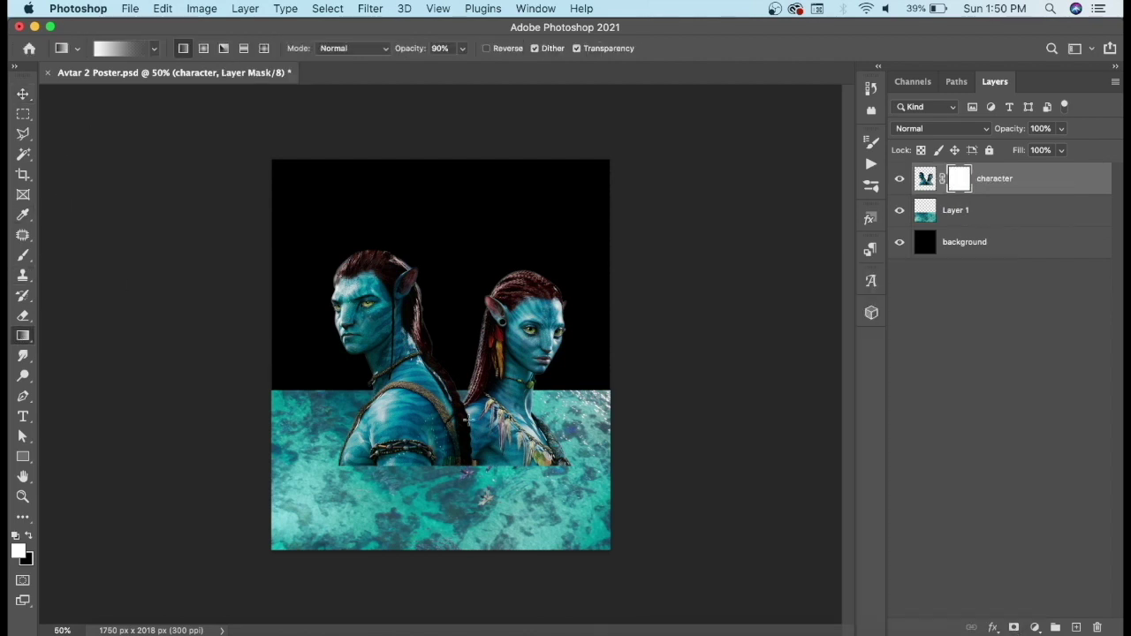
drag(462, 404, 462, 469)
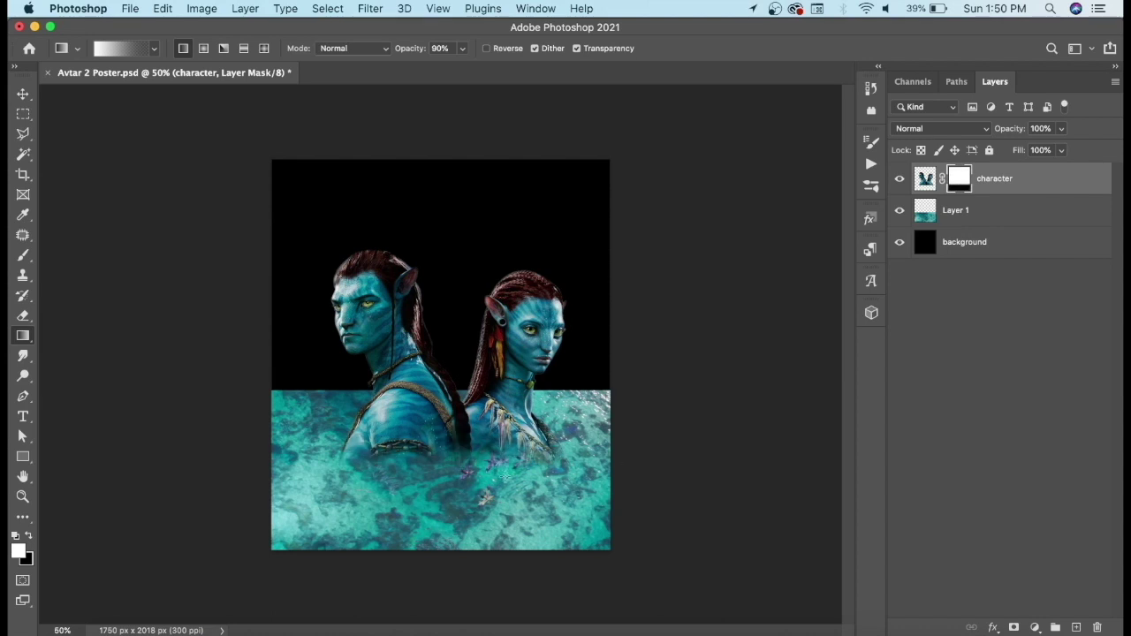
click(23, 94)
Mask the water layer with a gradient fading its top edge into the black background.
click(988, 212)
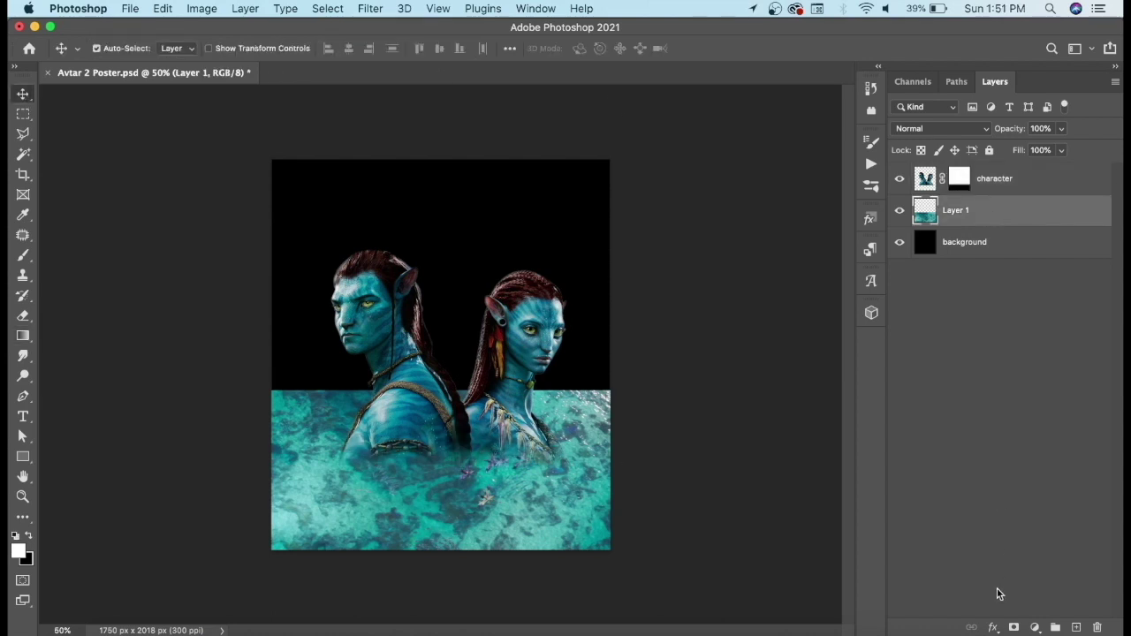
click(1013, 628)
key(g)
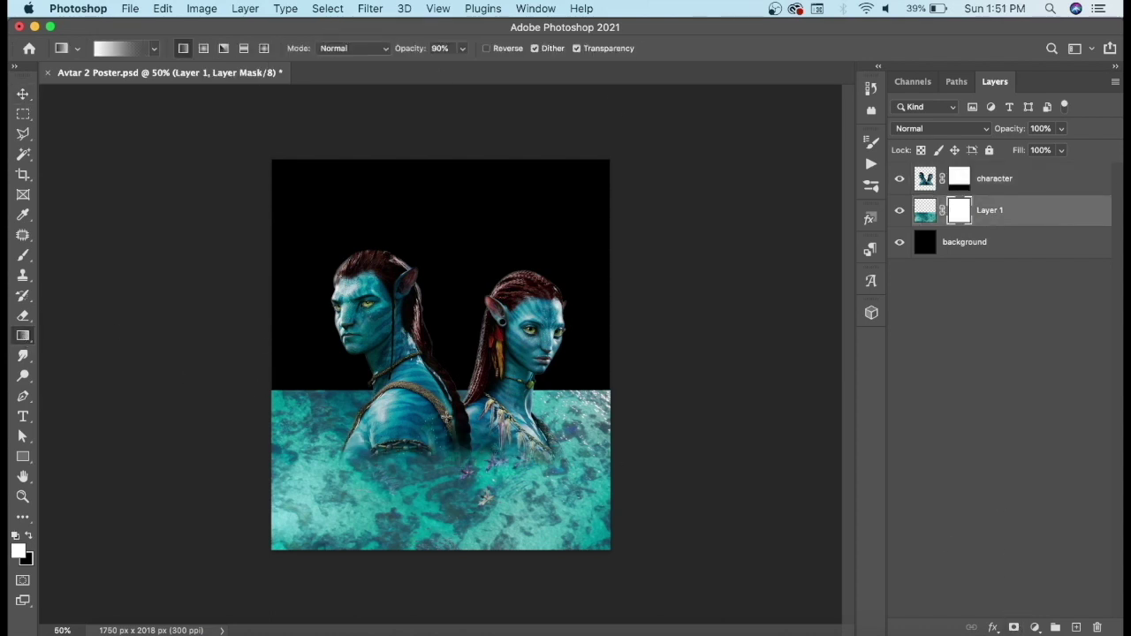
drag(437, 390, 439, 434)
key(v)
click(583, 355)
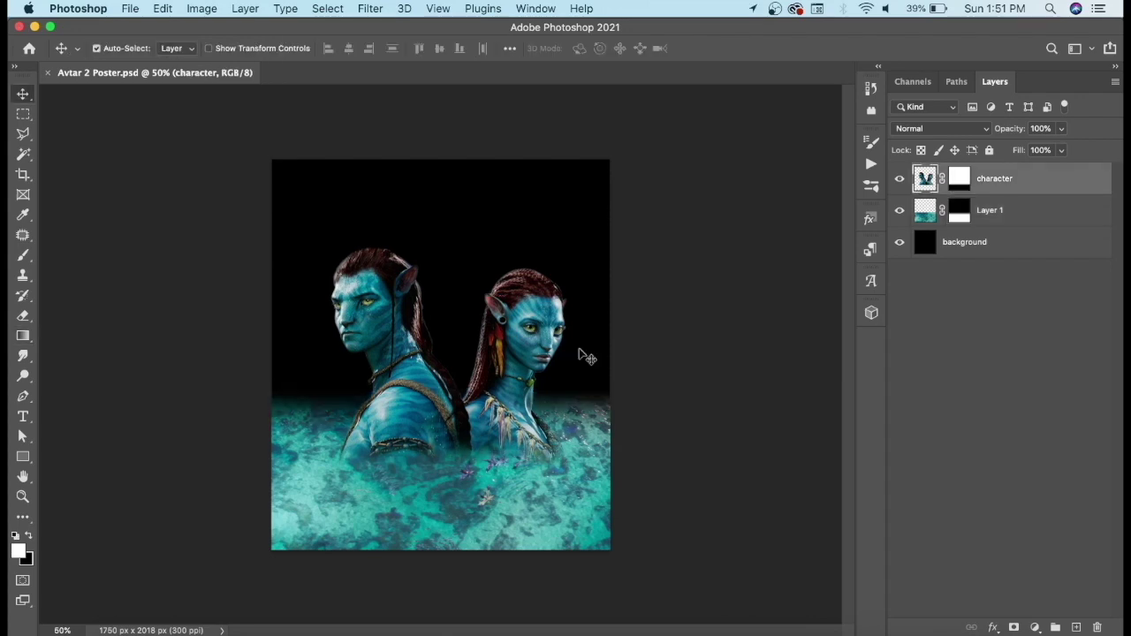
click(130, 8)
click(150, 38)
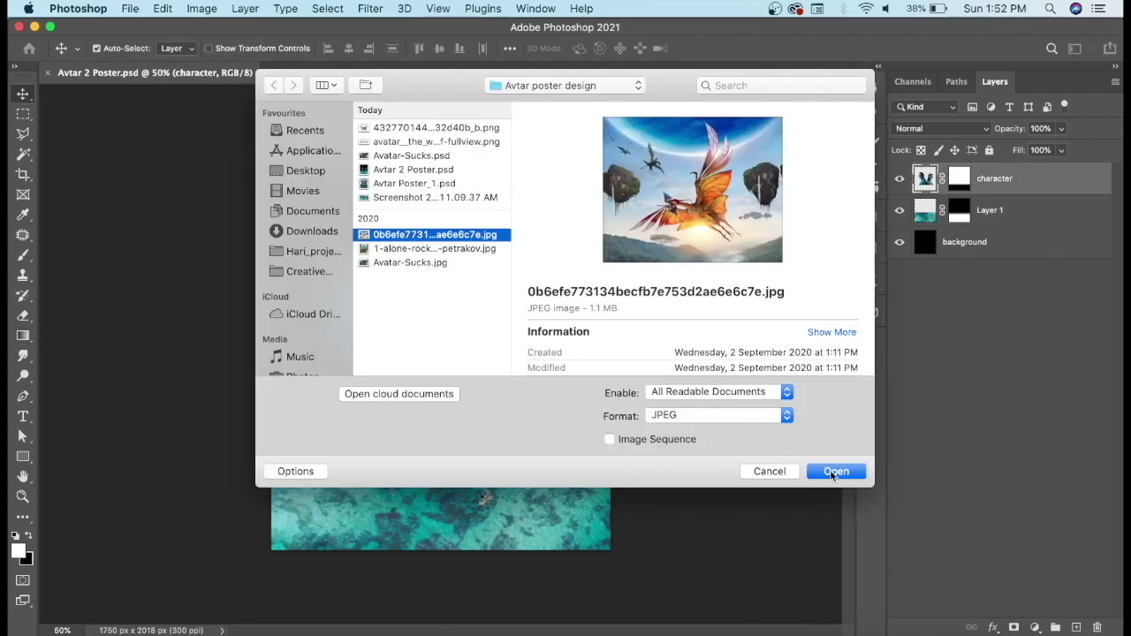
Paste the floating-mountain sky JPG into the poster and scale it to cover the poster.
click(833, 469)
key(ctrl+a)
key(ctrl+c)
key(ctrl+w)
key(ctrl+v)
key(ctrl+t)
drag(630, 489, 500, 420)
key(Return)
Move the sky layer beneath the water layer and transform it to fit.
key(ctrl+plus)
key(ctrl+plus)
drag(972, 241, 964, 256)
key(ctrl+t)
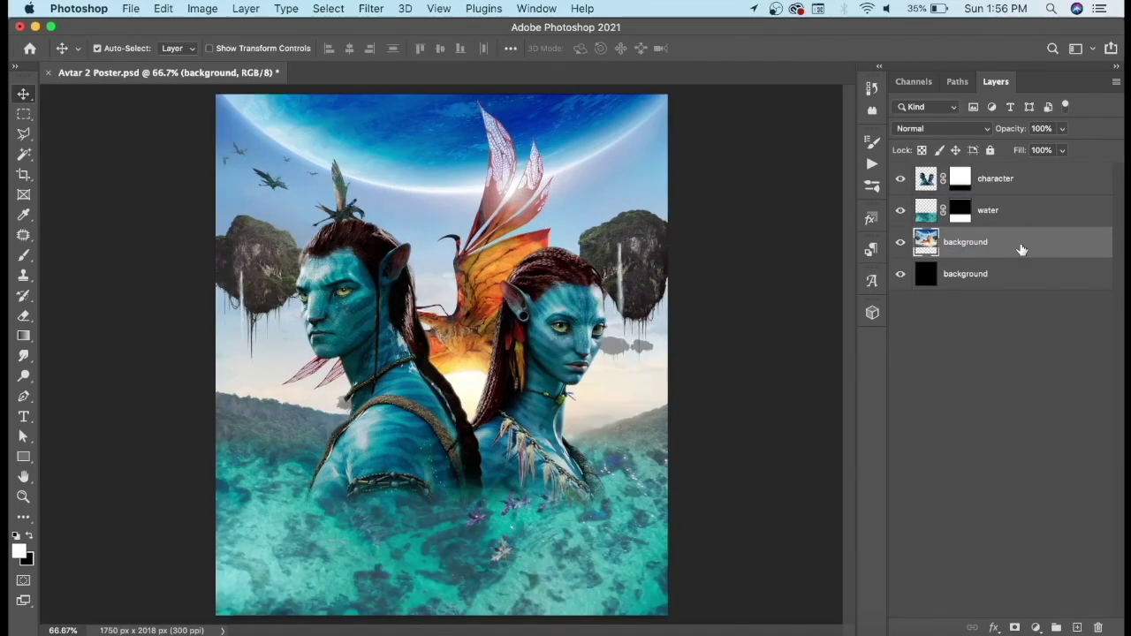
click(1037, 626)
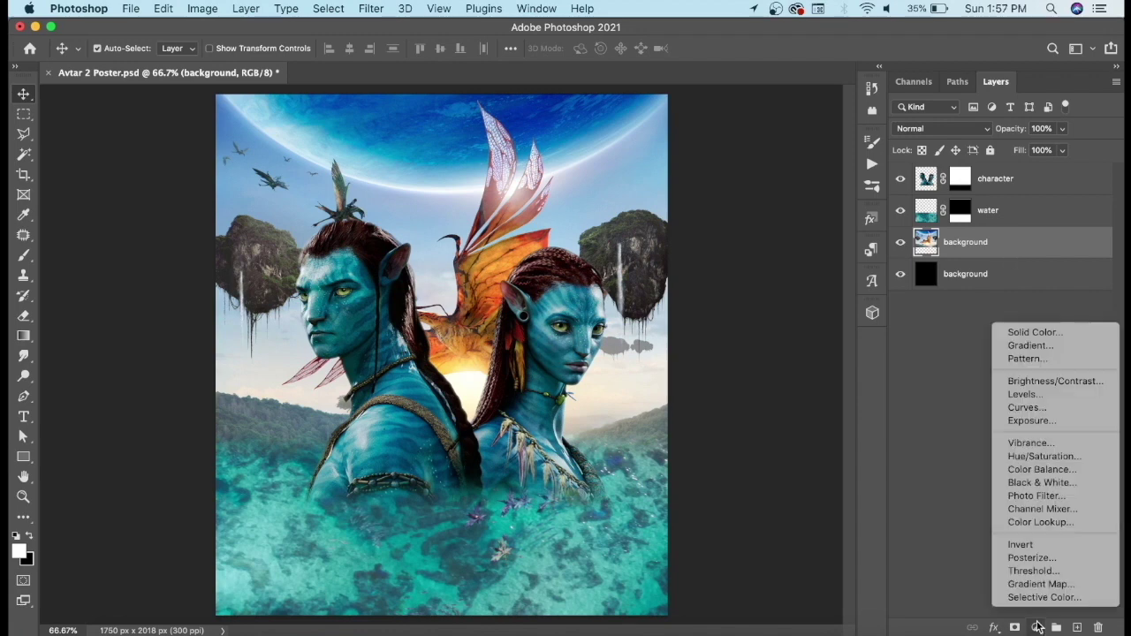
Add a Levels adjustment that brightens the sky scene's midtones.
click(1022, 394)
drag(849, 317, 839, 314)
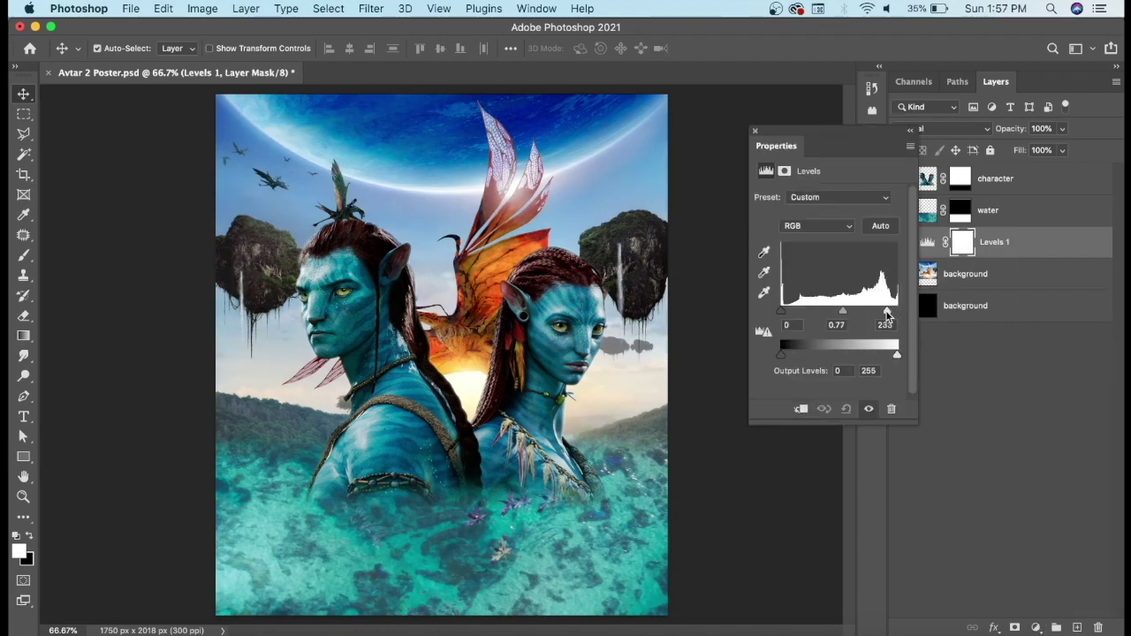
click(754, 130)
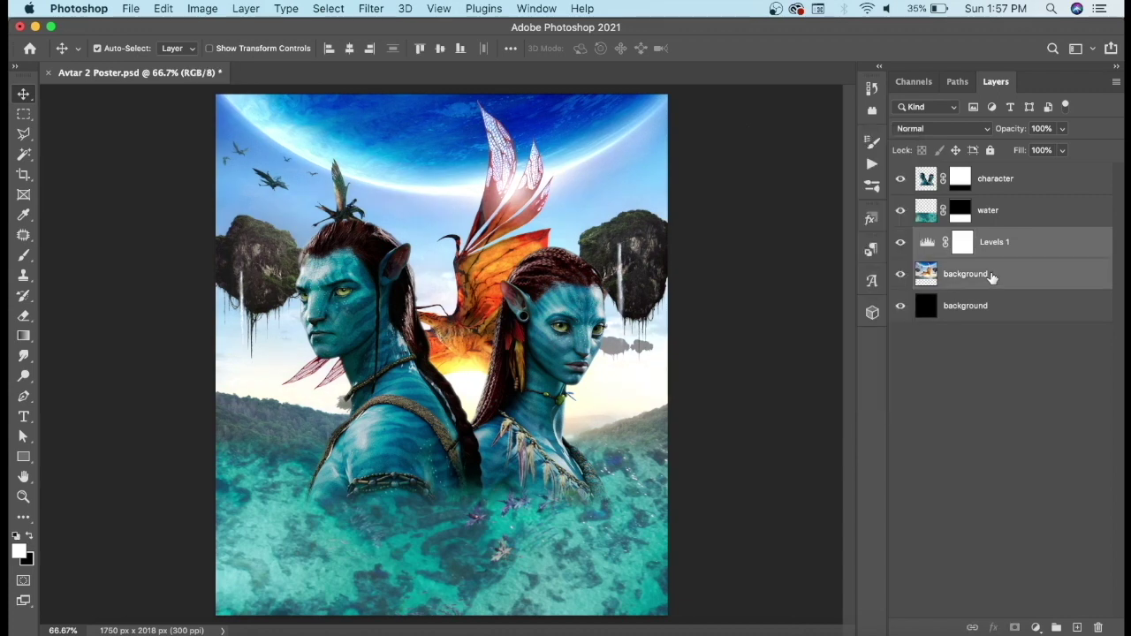
Duplicate the sky background layer as 'background copy' and zoom in on the hills.
click(992, 277)
key(super+j)
click(979, 306)
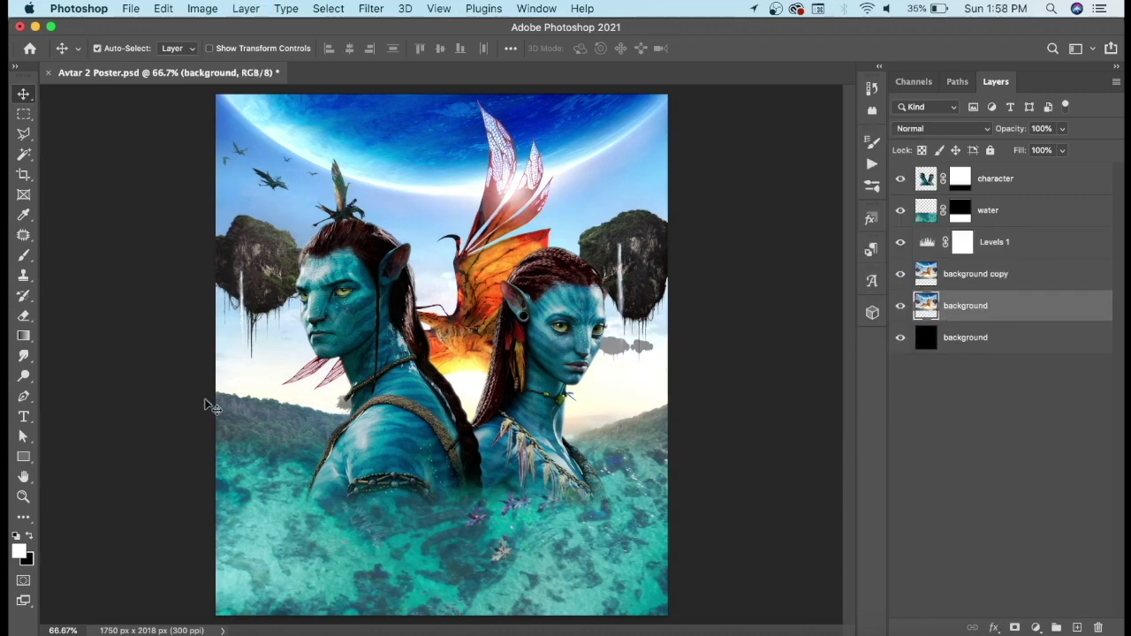
key(super+1)
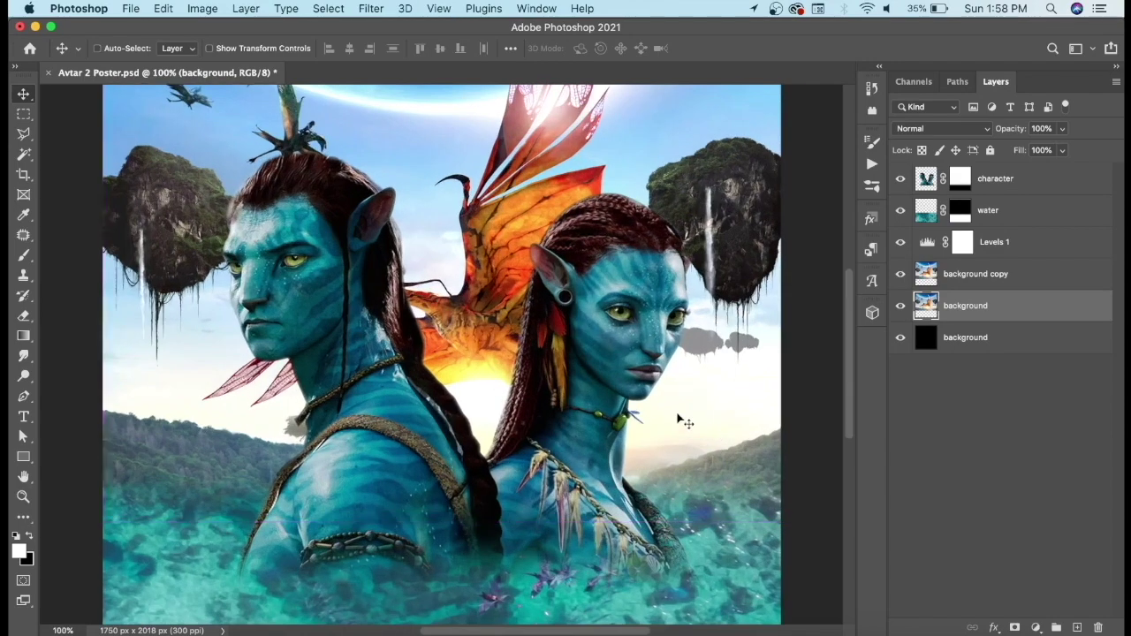
click(23, 397)
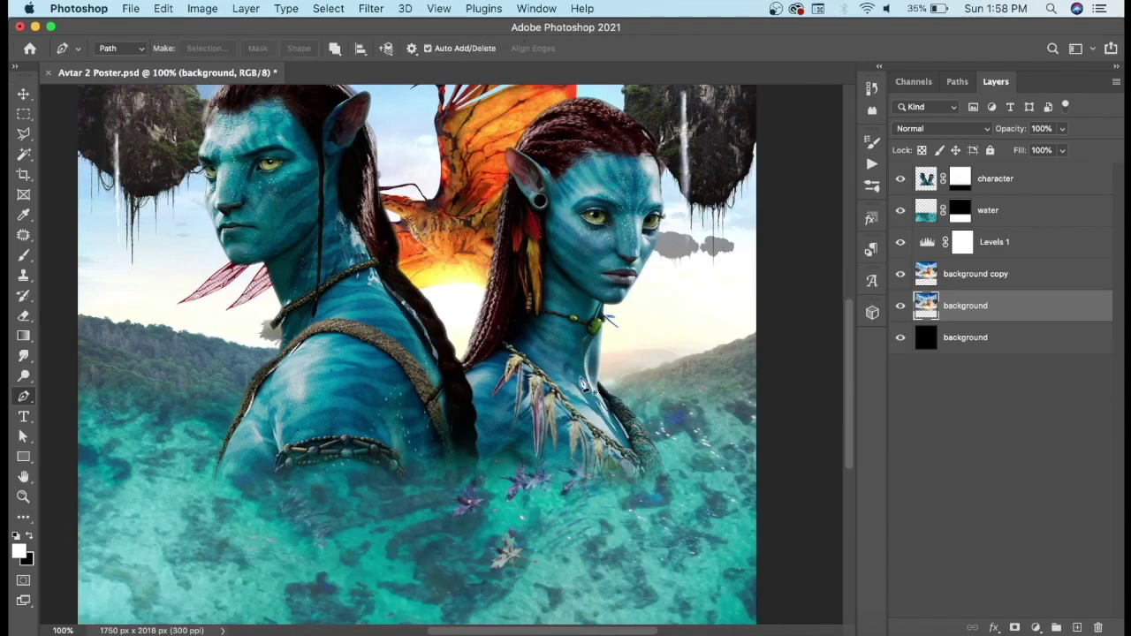
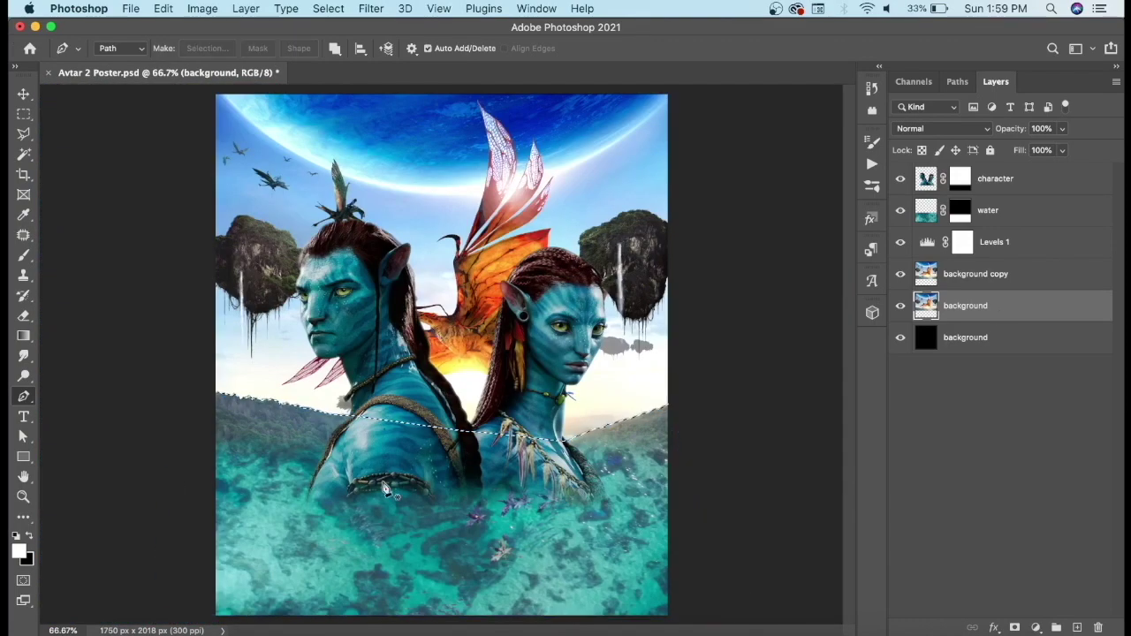
Mask the background layer to the selected land area and move it above Levels 1.
click(1014, 627)
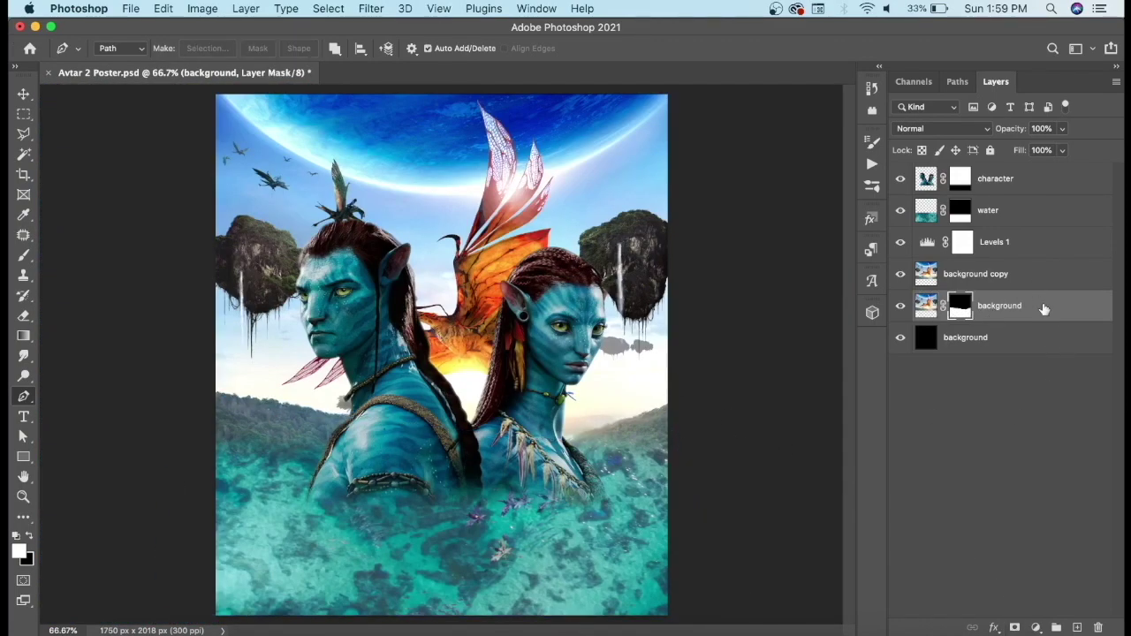
drag(996, 311, 1020, 226)
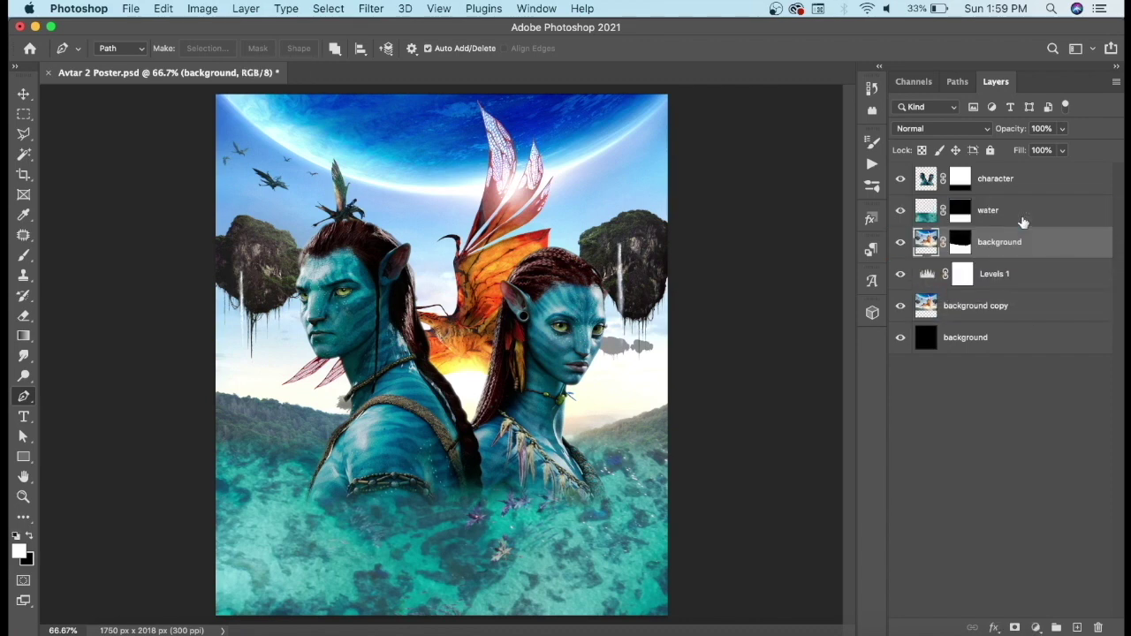
key(v)
Add a Levels adjustment clipped to the water layer with midtones at 0.69.
click(1009, 216)
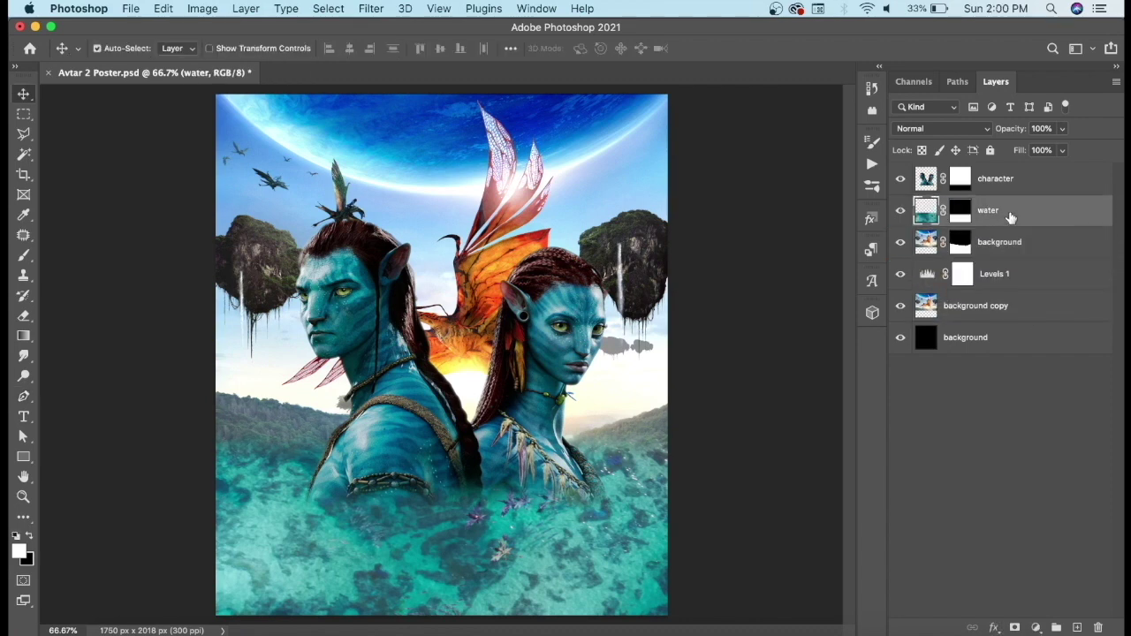
click(1036, 628)
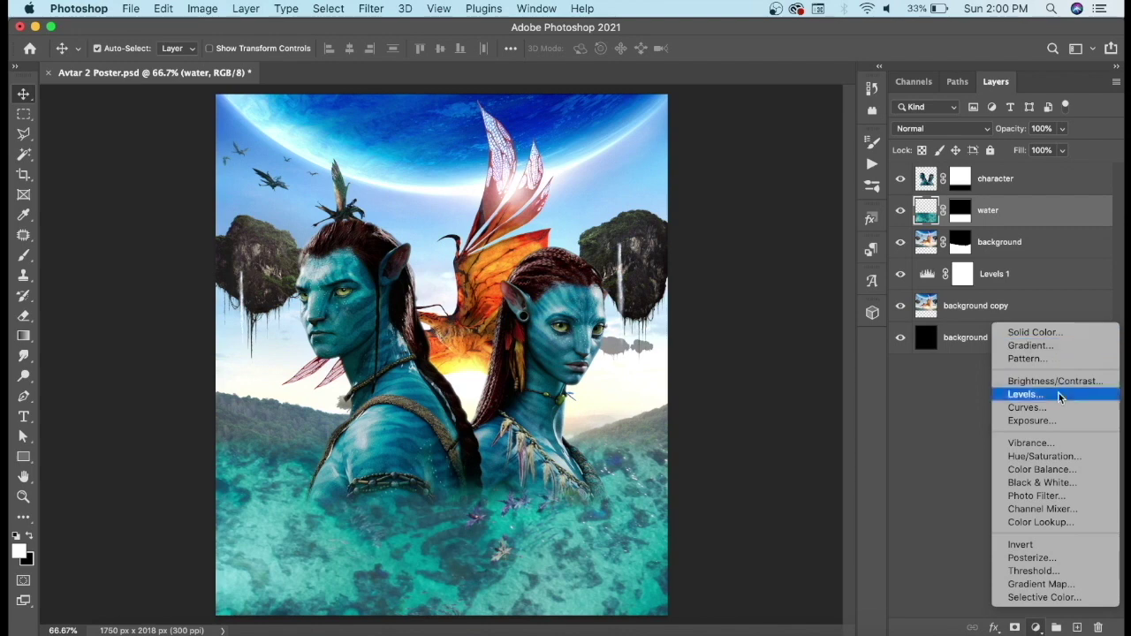
click(965, 225)
click(801, 409)
mouse_move(840, 312)
mouse_down()
mouse_move(854, 314)
mouse_move(844, 316)
mouse_up()
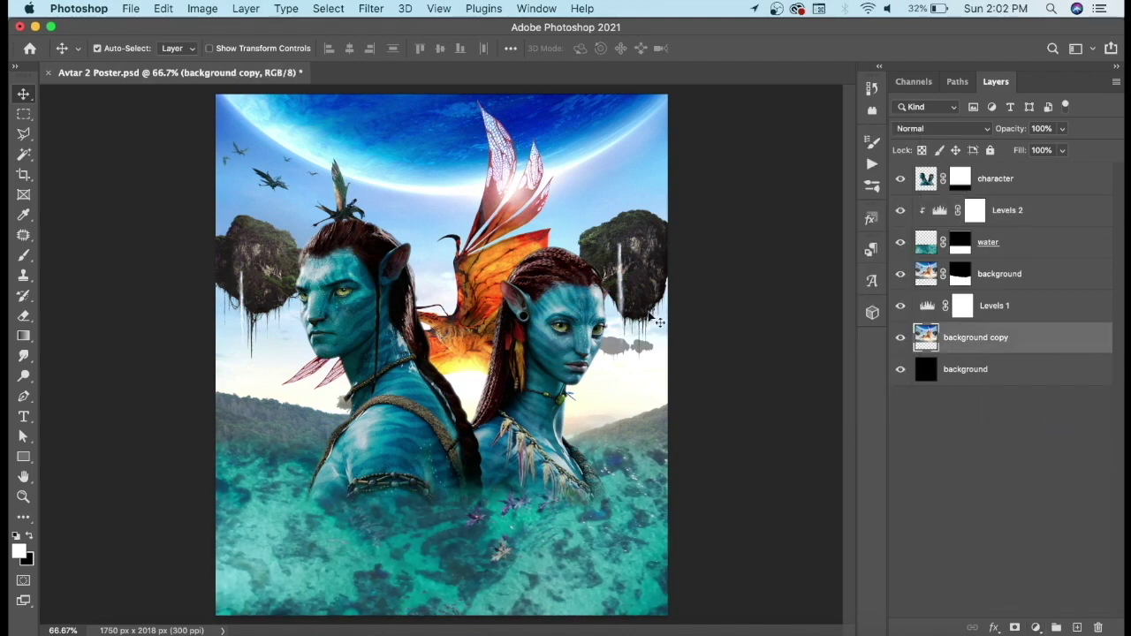
click(130, 8)
click(681, 163)
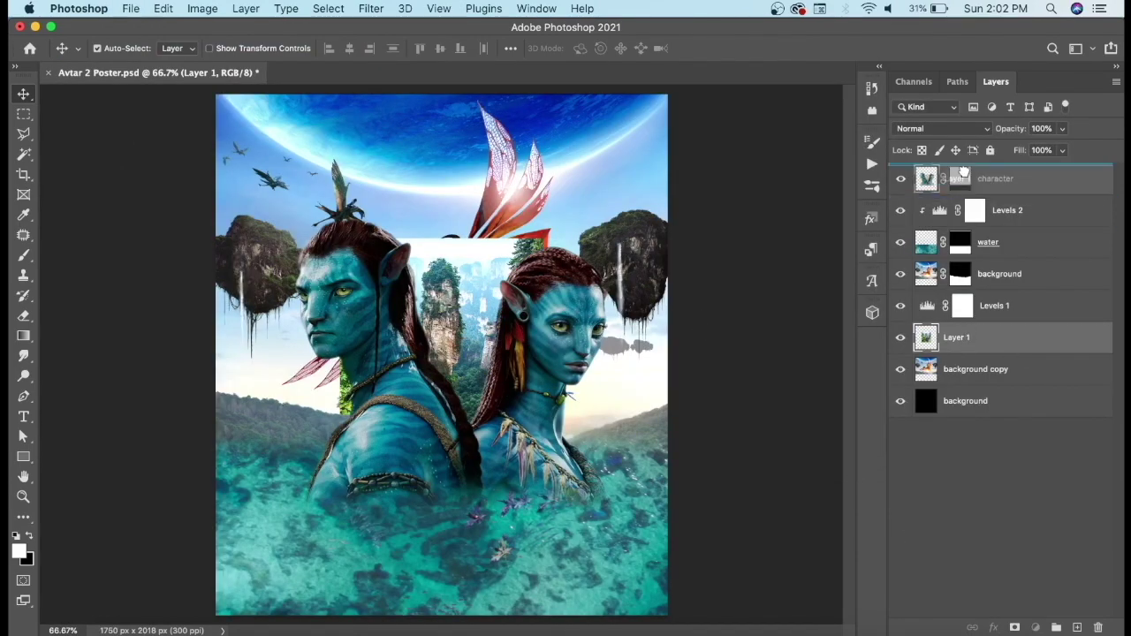
Bring the rock-column mountain photo in as Layer 1, enlarge it to about 132%, and clip it to the character layer.
drag(978, 340, 971, 173)
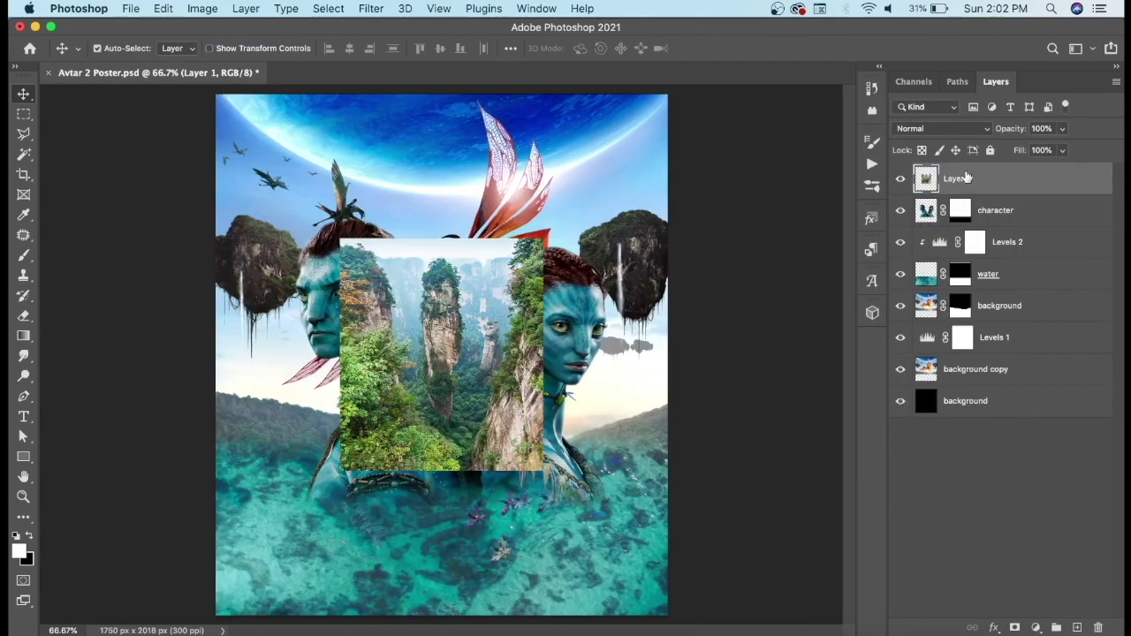
key(ctrl+t)
mouse_move(544, 472)
mouse_down()
mouse_move(596, 558)
mouse_move(492, 312)
mouse_up()
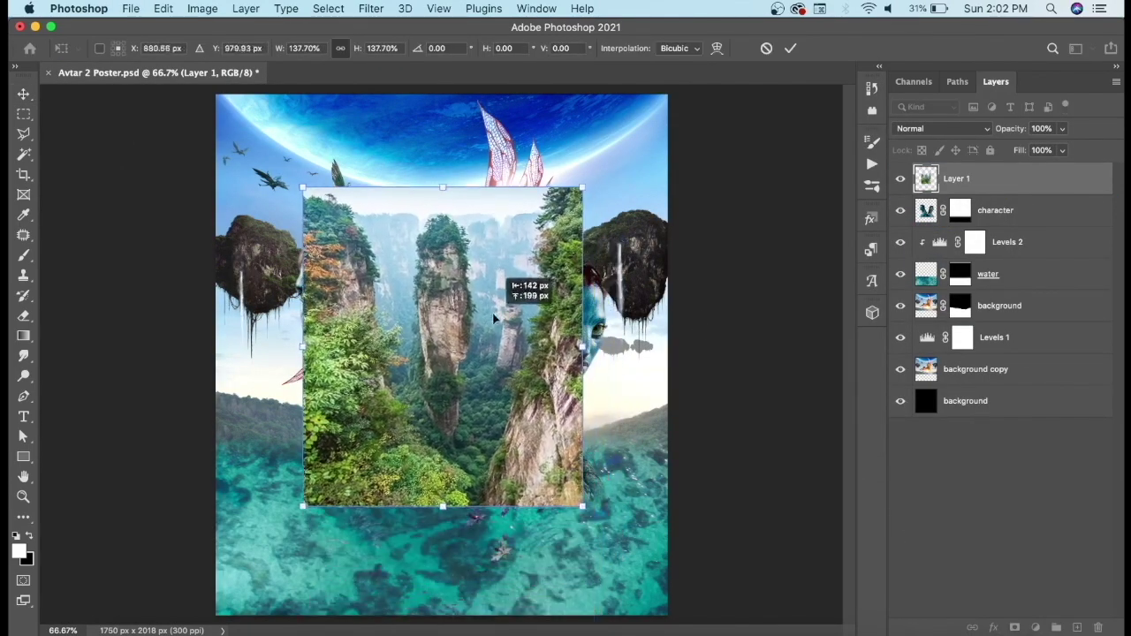
key(Return)
alt+click(934, 194)
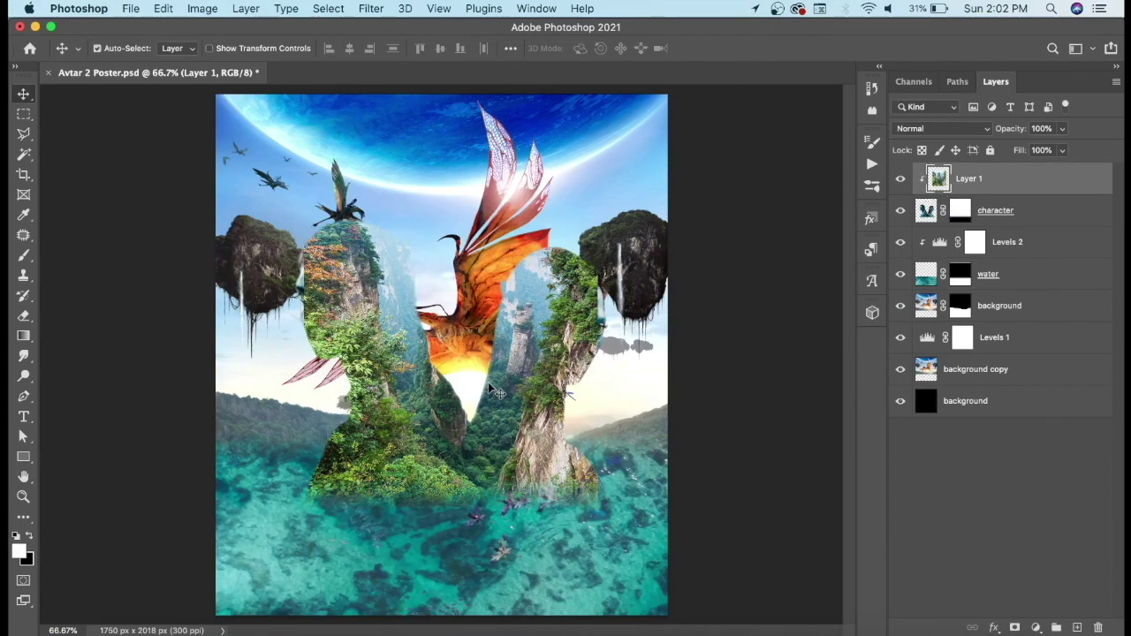
click(1015, 628)
Shift the mountain photo lower and stretch it across both figures.
drag(527, 413, 535, 473)
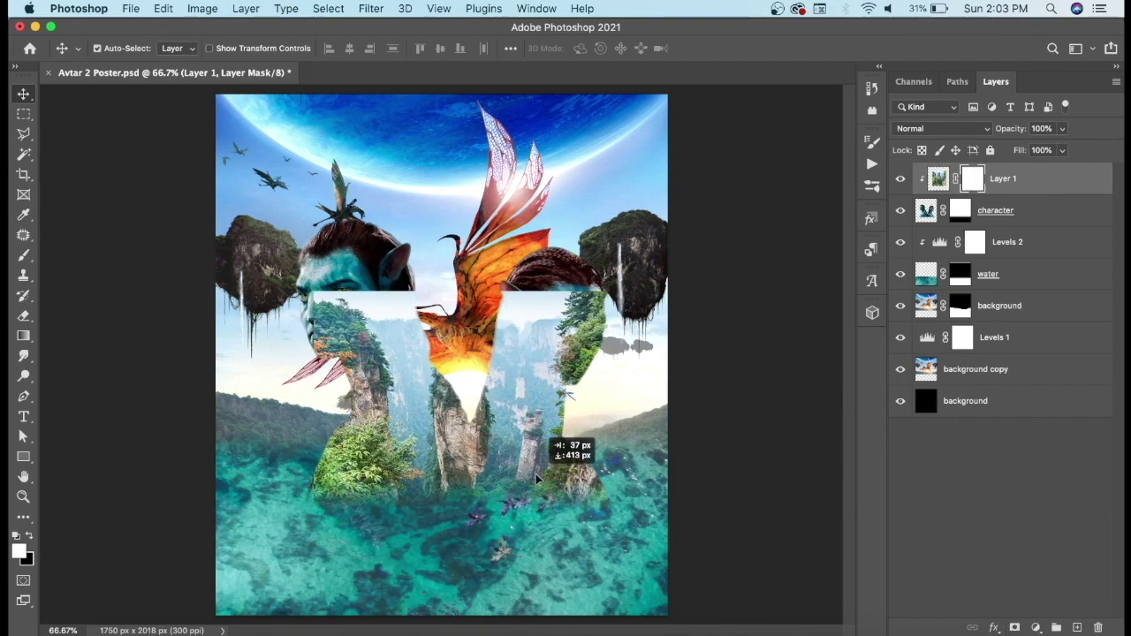
key(ctrl+t)
mouse_move(495, 395)
mouse_down()
mouse_move(517, 418)
mouse_move(509, 428)
mouse_up()
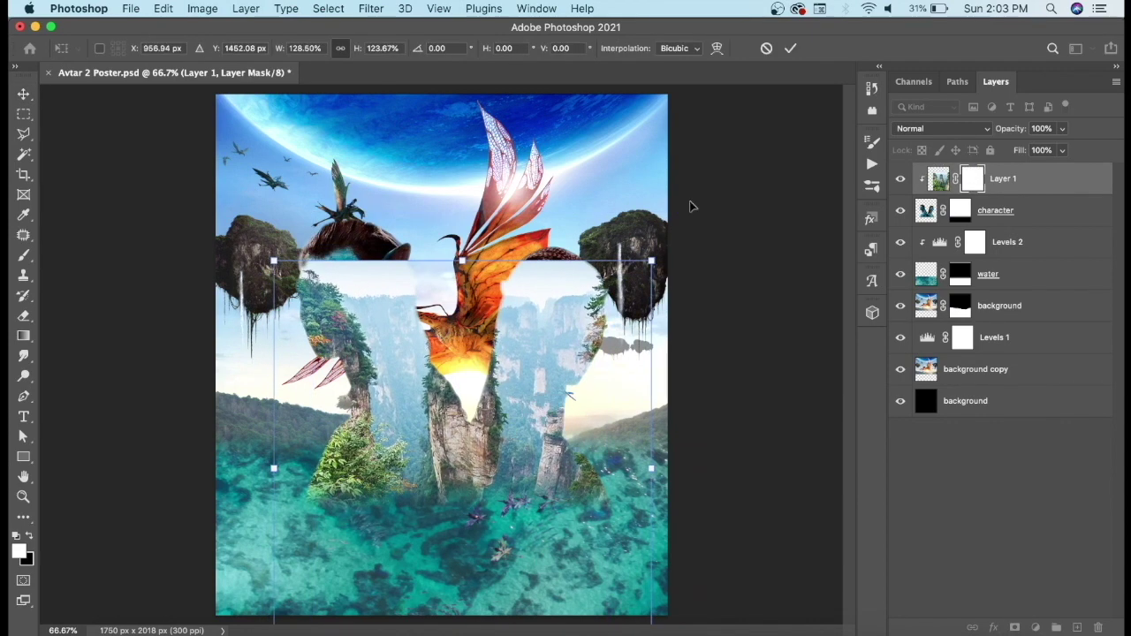
key(Return)
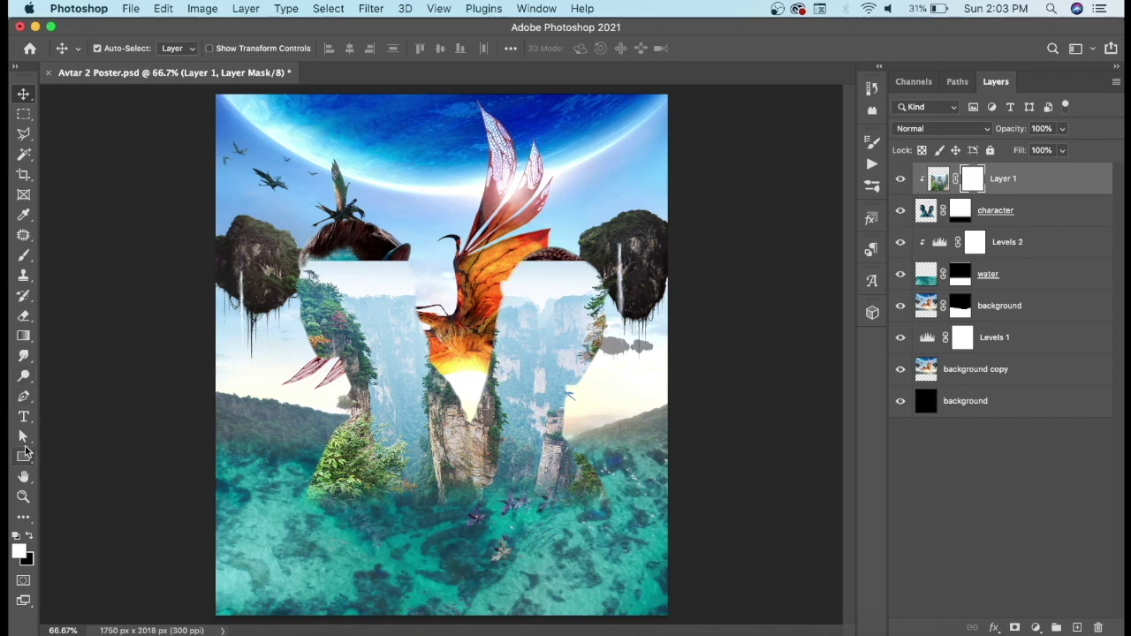
Paint black on Layer 1's mask with a 200–250 px soft brush to reveal both faces.
click(24, 254)
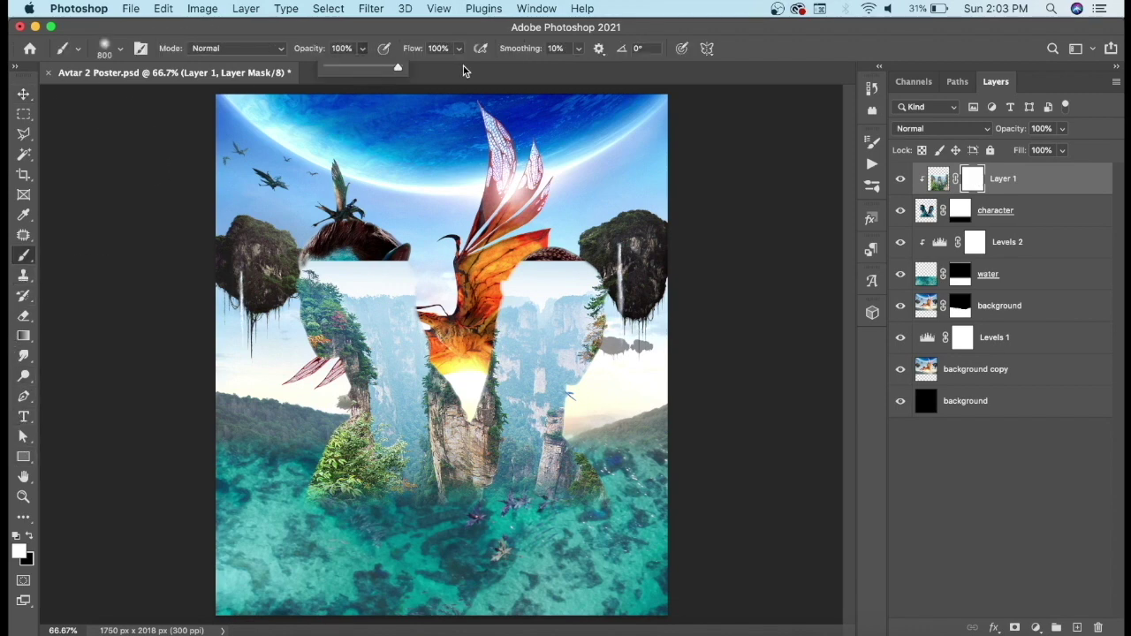
click(121, 47)
key(x)
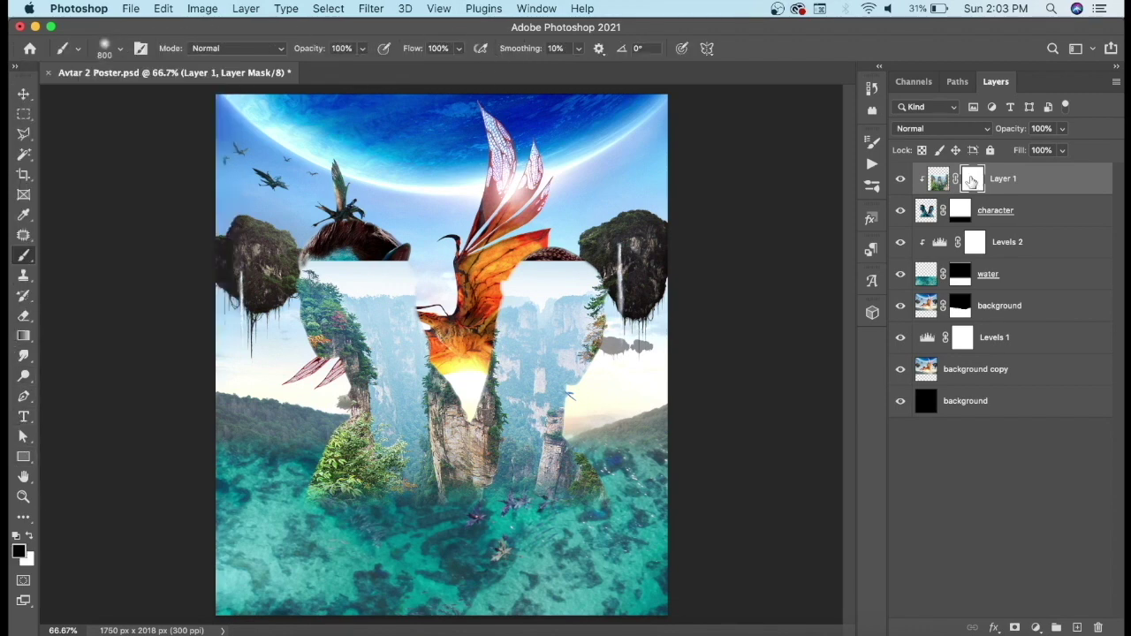
key(bracketleft)
key(bracketleft)
key(bracketleft)
drag(371, 301, 521, 292)
mouse_move(354, 318)
mouse_down()
mouse_move(574, 309)
mouse_move(556, 380)
mouse_move(557, 459)
mouse_up()
key(bracketright)
mouse_move(336, 265)
mouse_down()
mouse_move(424, 389)
mouse_move(530, 468)
mouse_up()
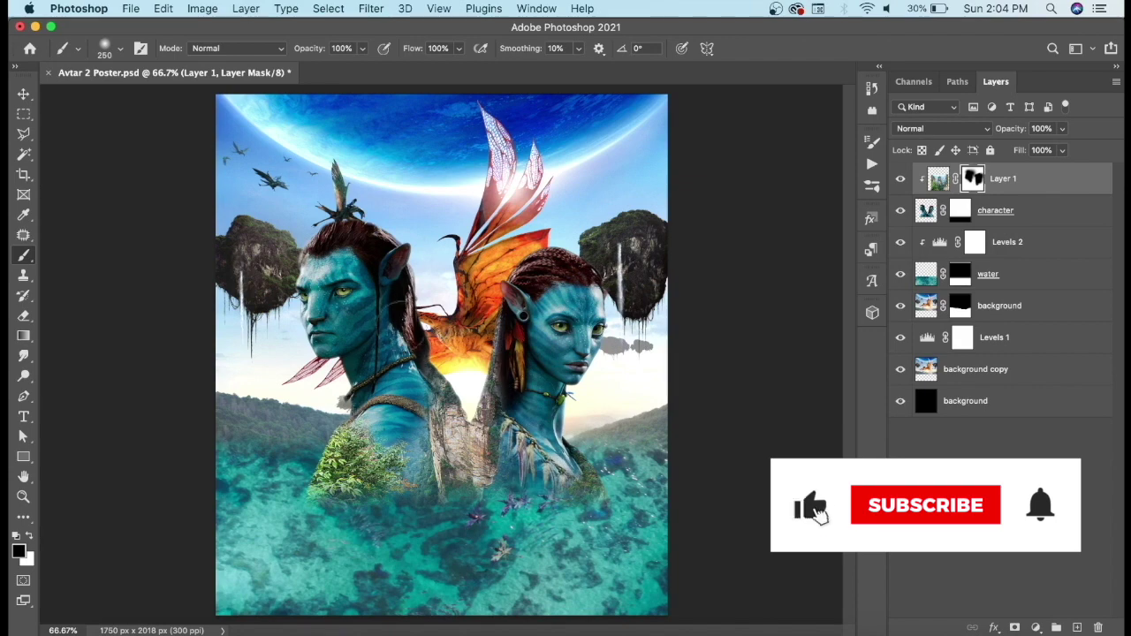
Mask away the rock and bush covering both characters' lower bodies.
drag(340, 420, 433, 500)
drag(380, 468, 265, 486)
drag(566, 460, 601, 499)
key(ctrl+t)
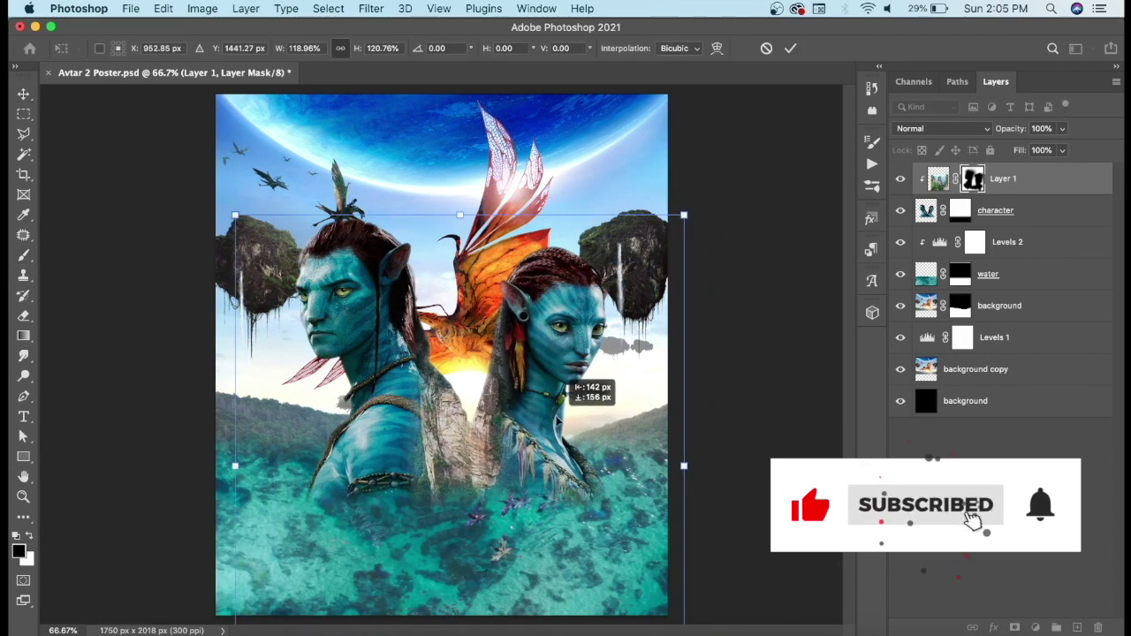
key(Return)
click(23, 95)
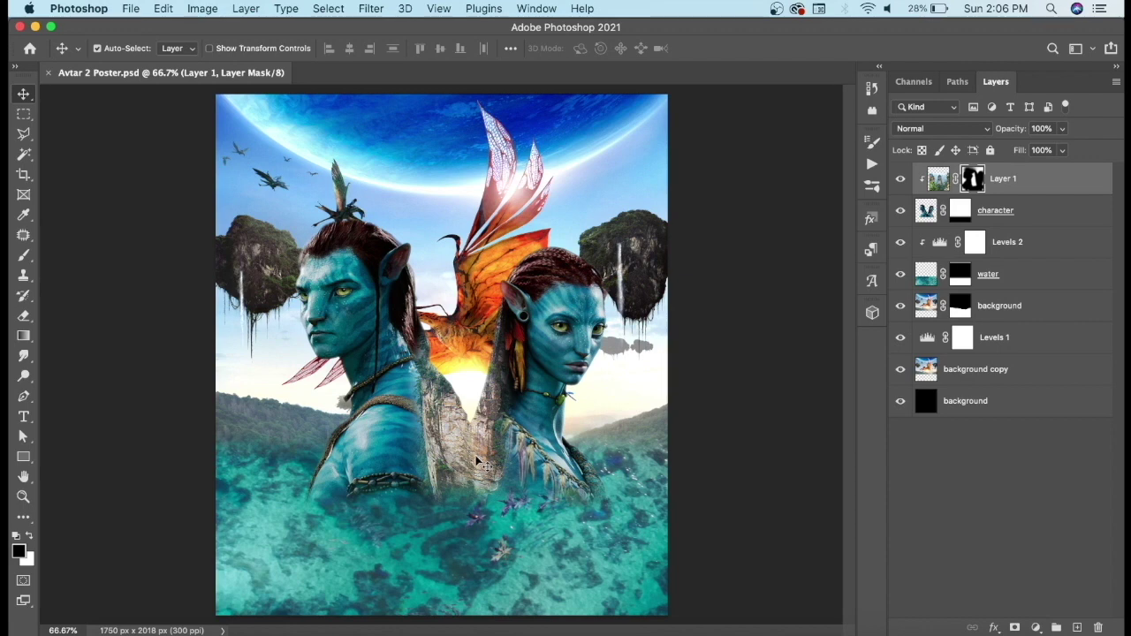
click(1036, 627)
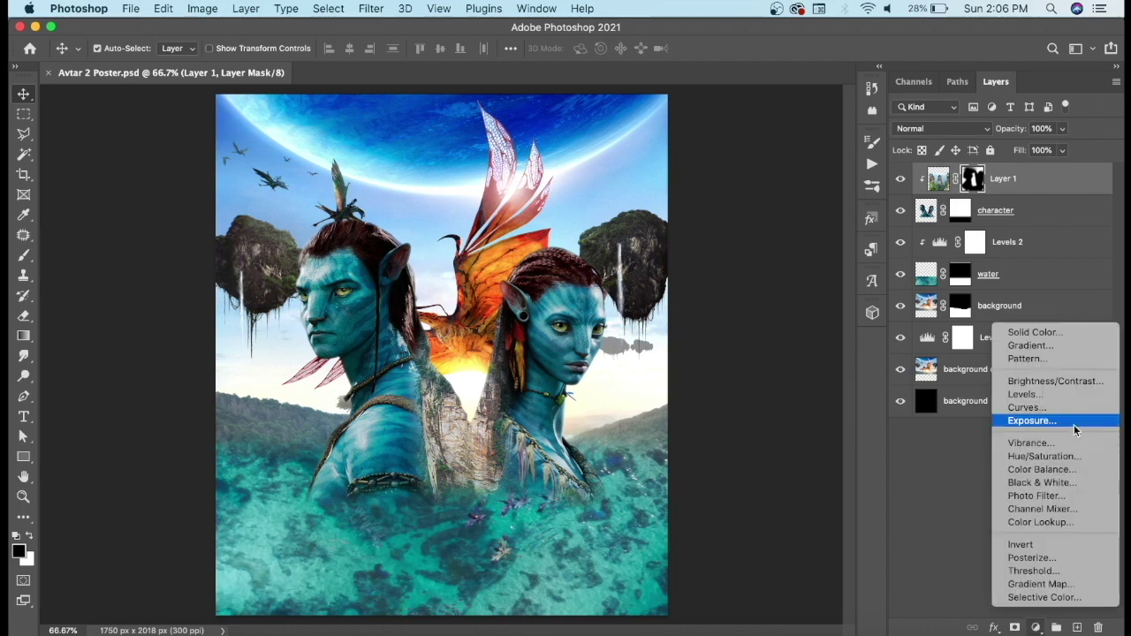
Add a Levels adjustment clipped to Layer 1 with white input at 145.
click(1043, 395)
click(800, 409)
drag(896, 311, 855, 311)
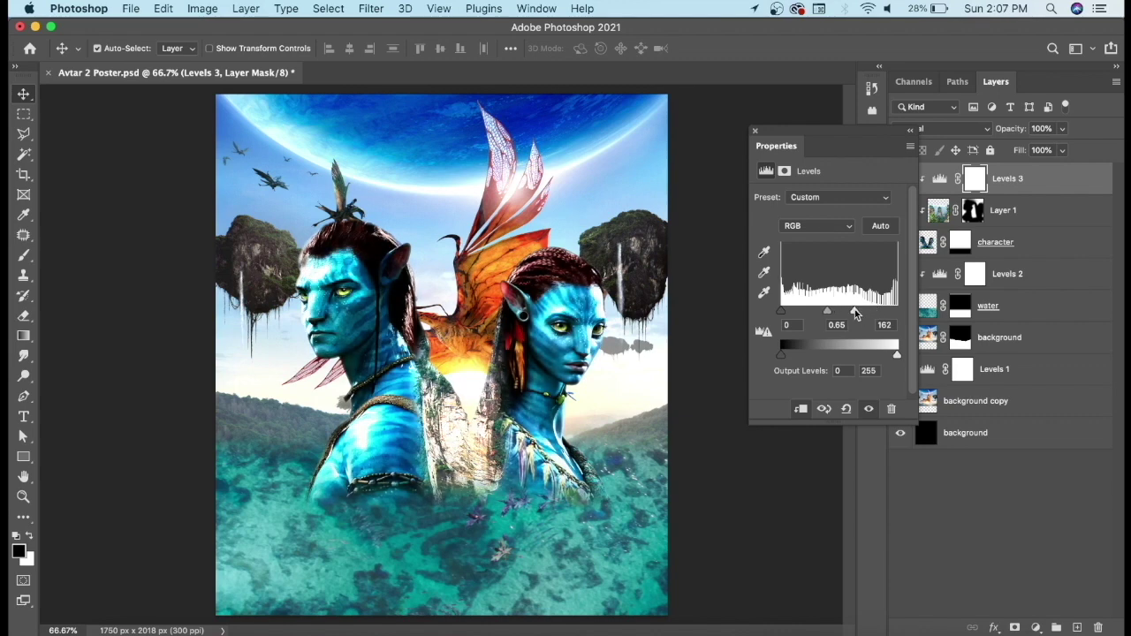
drag(854, 312, 854, 314)
click(755, 132)
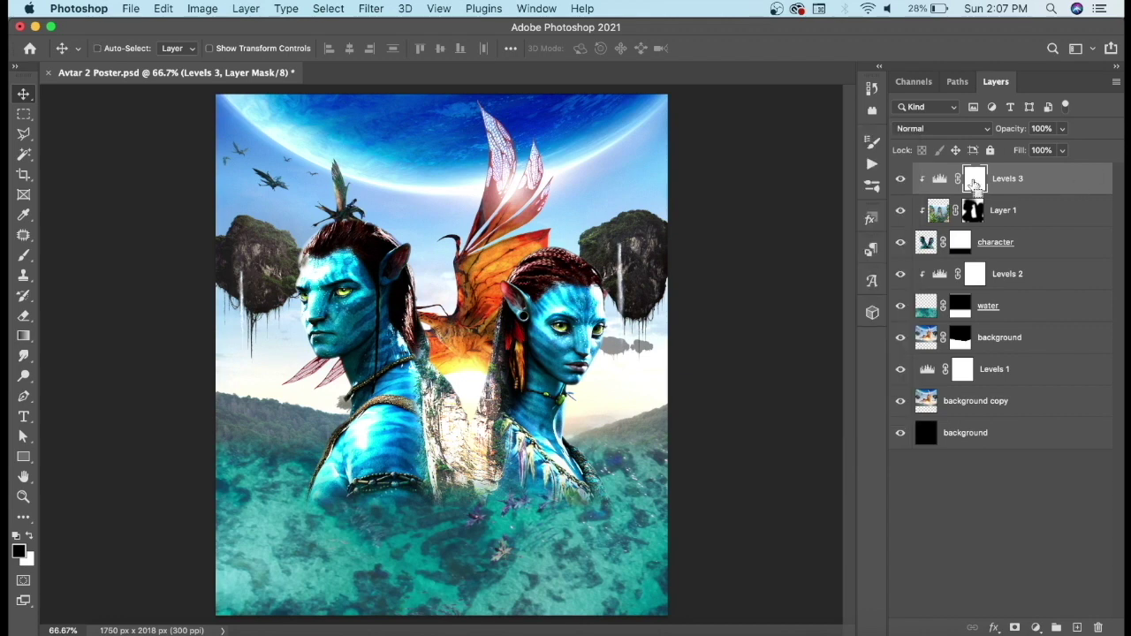
Invert the Levels mask and paint white at 55% with a 400 px brush between the figures.
key(ctrl+i)
click(23, 255)
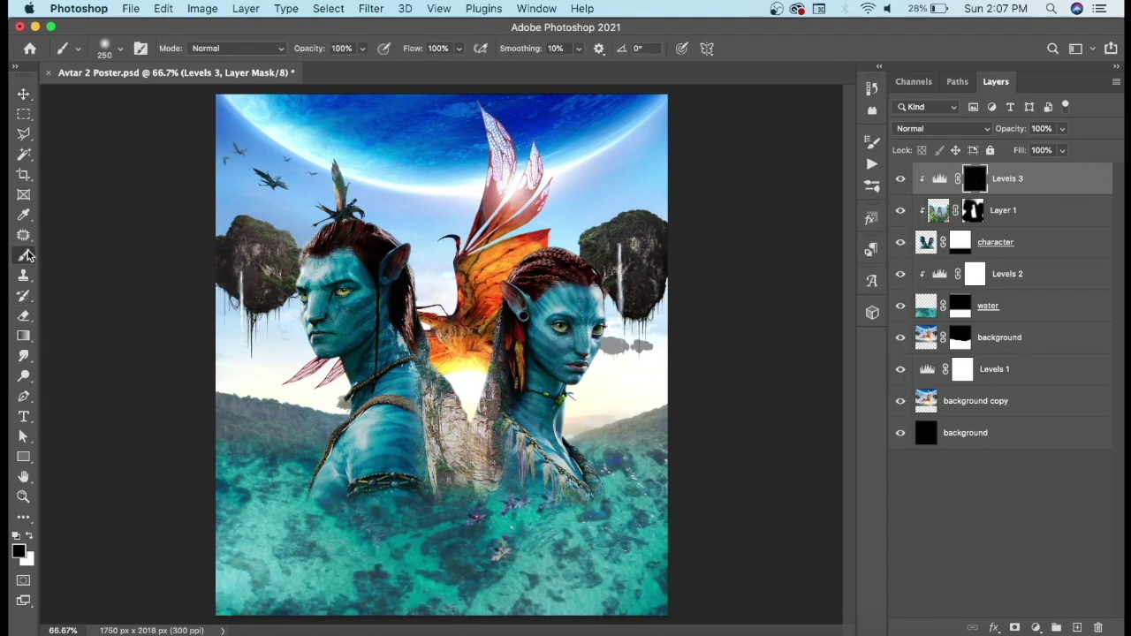
click(29, 537)
key(bracketright)
key(bracketright)
click(362, 48)
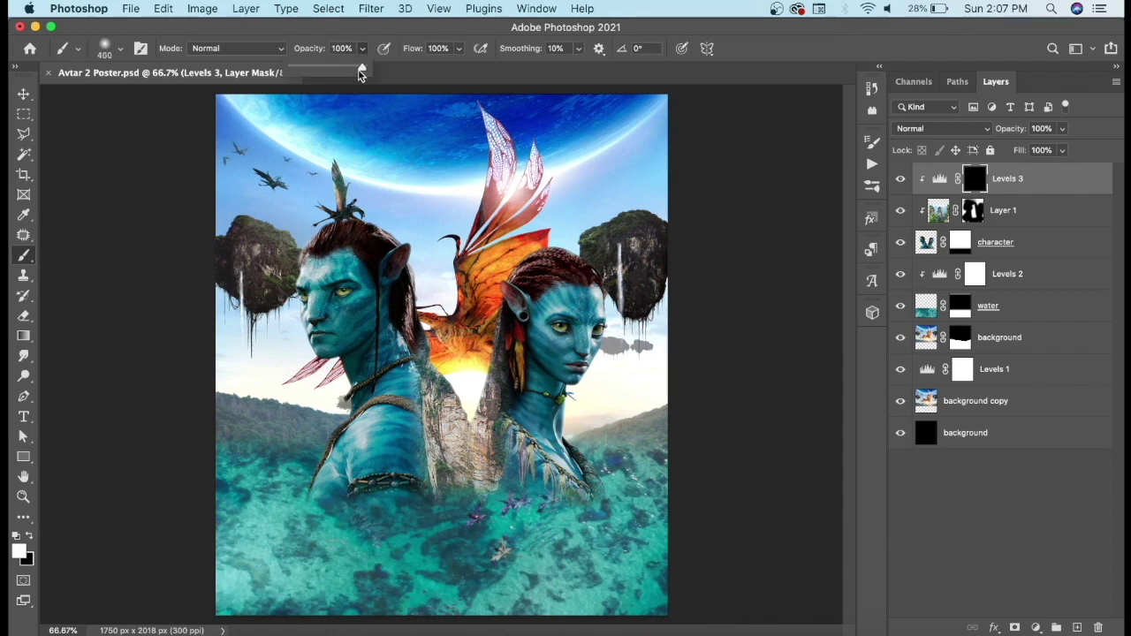
drag(459, 389, 464, 539)
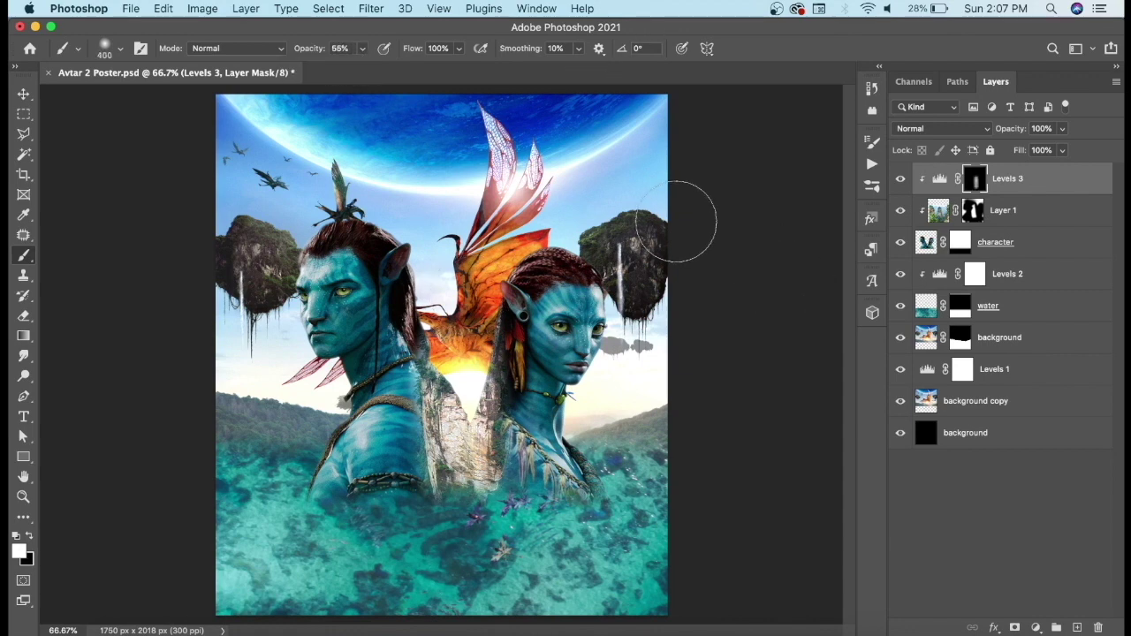
key(ctrl+1)
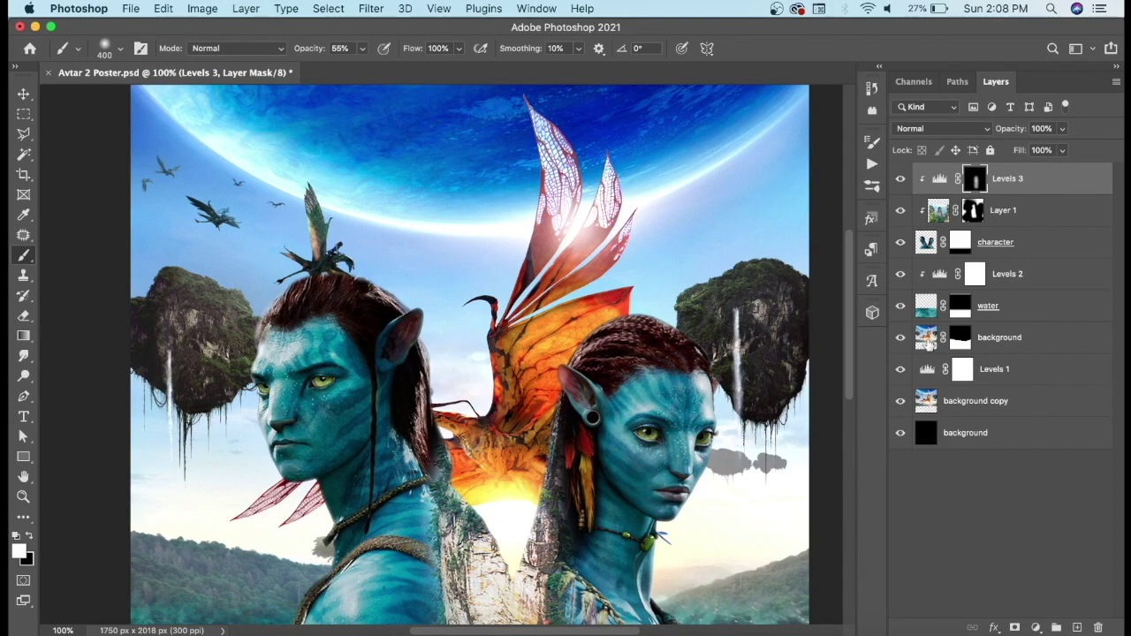
click(975, 401)
key(super+equal)
right_click(24, 275)
Clone sky over the flying creature and rider above the man's head.
click(79, 275)
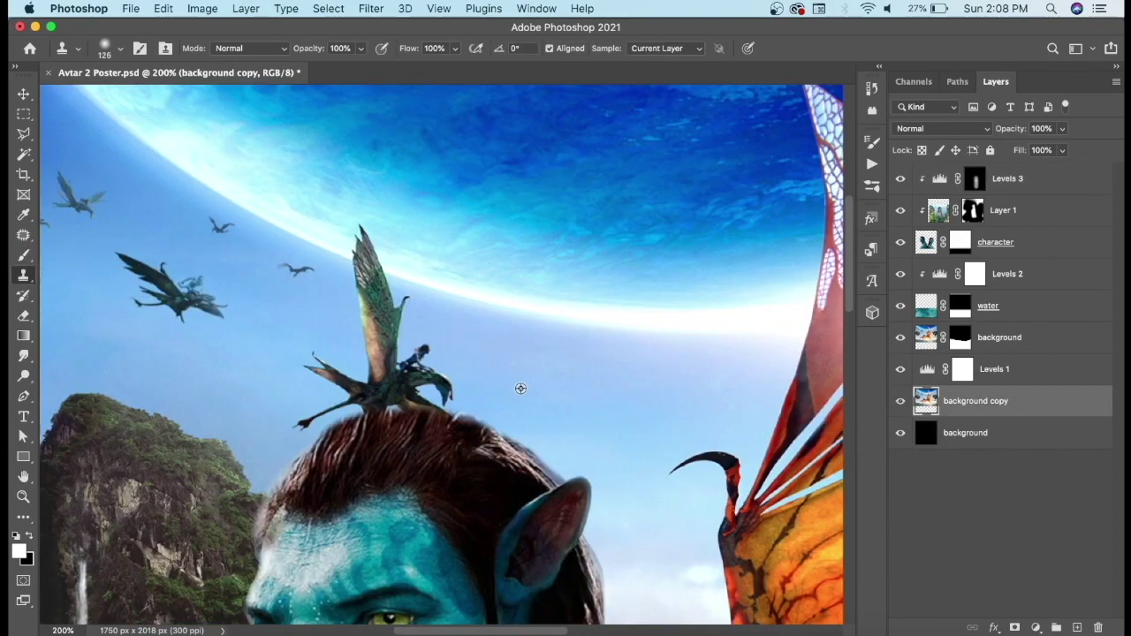
drag(411, 358, 416, 389)
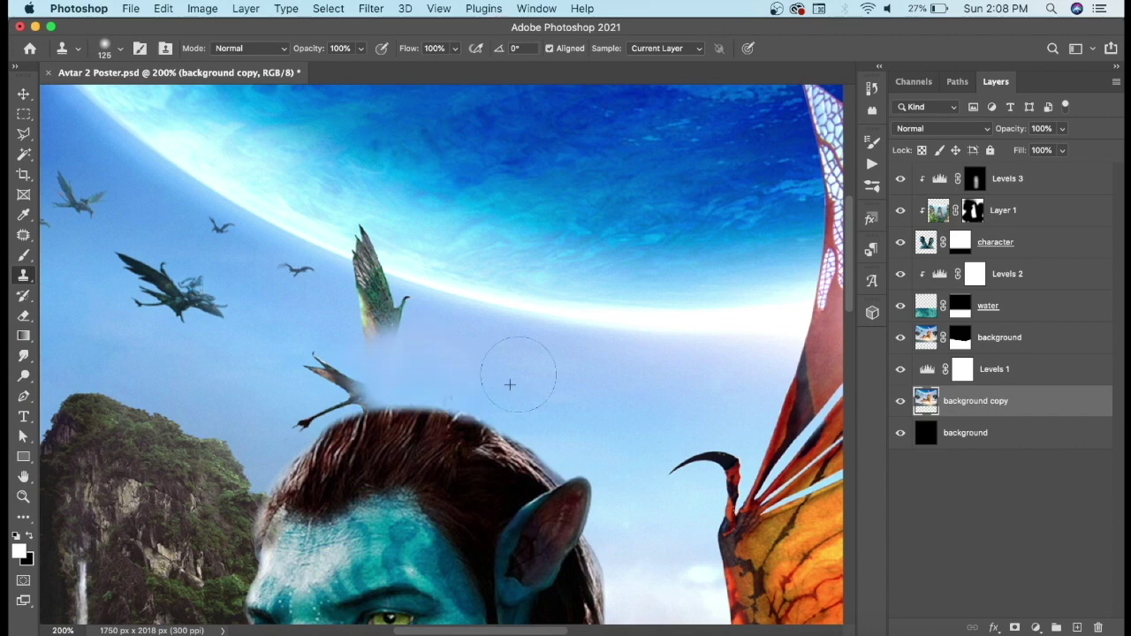
drag(327, 371, 344, 406)
mouse_move(380, 265)
mouse_down()
mouse_move(366, 298)
mouse_move(398, 320)
mouse_up()
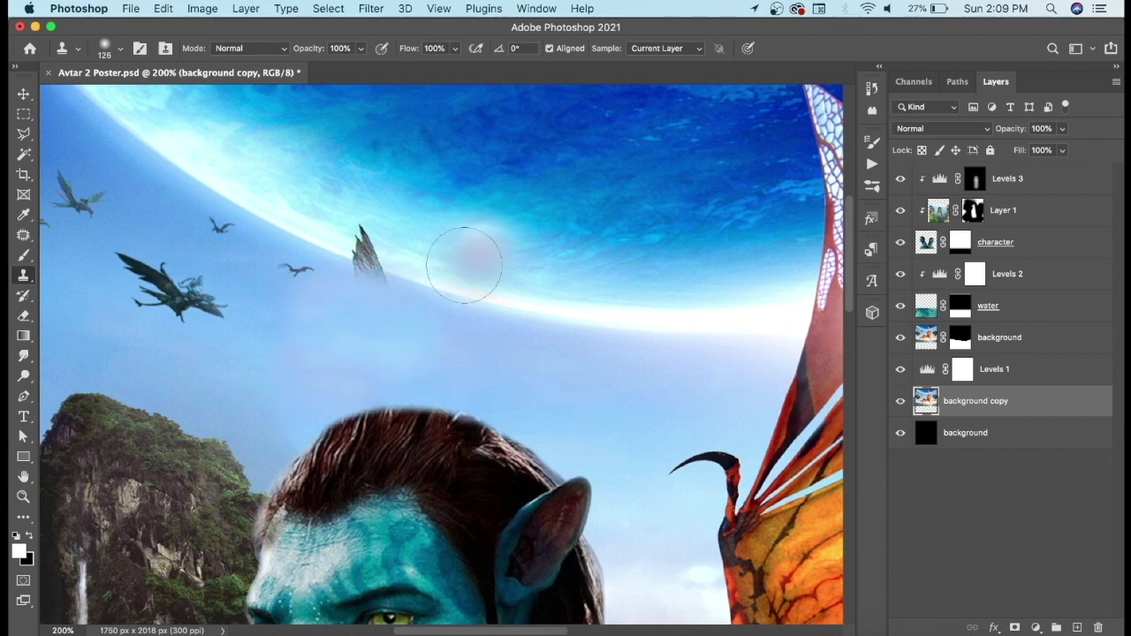
drag(358, 243, 366, 258)
key(ctrl+z)
Add a patch layer, rotate it 4.9°, and merge it with background copy into Layer 2.
click(1076, 627)
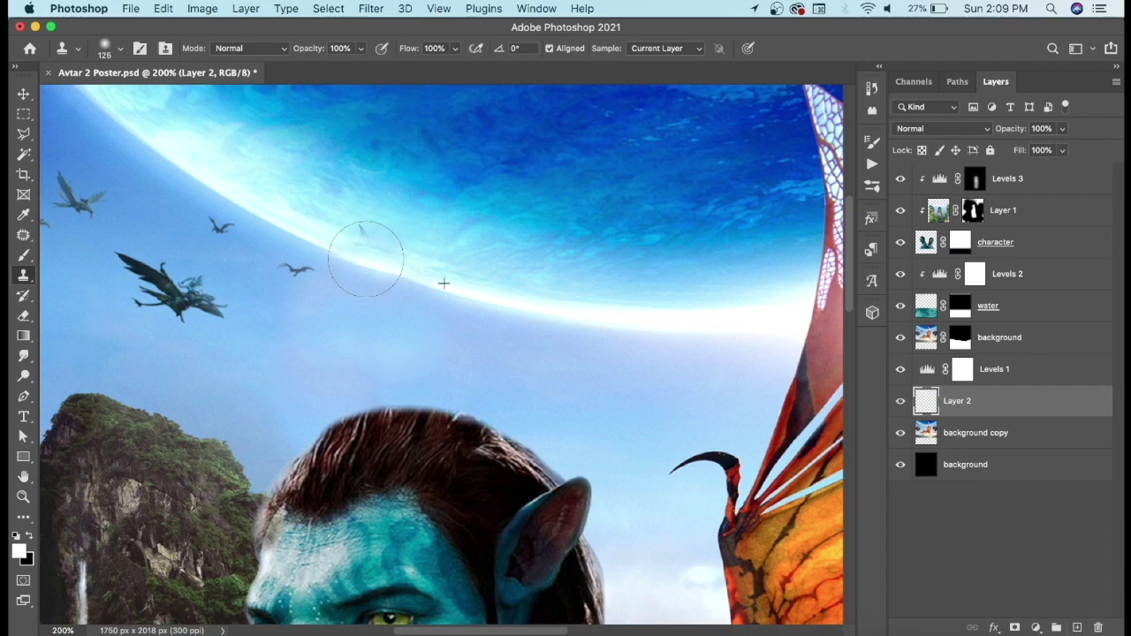
click(22, 100)
key(ctrl+t)
drag(496, 163, 509, 173)
key(Return)
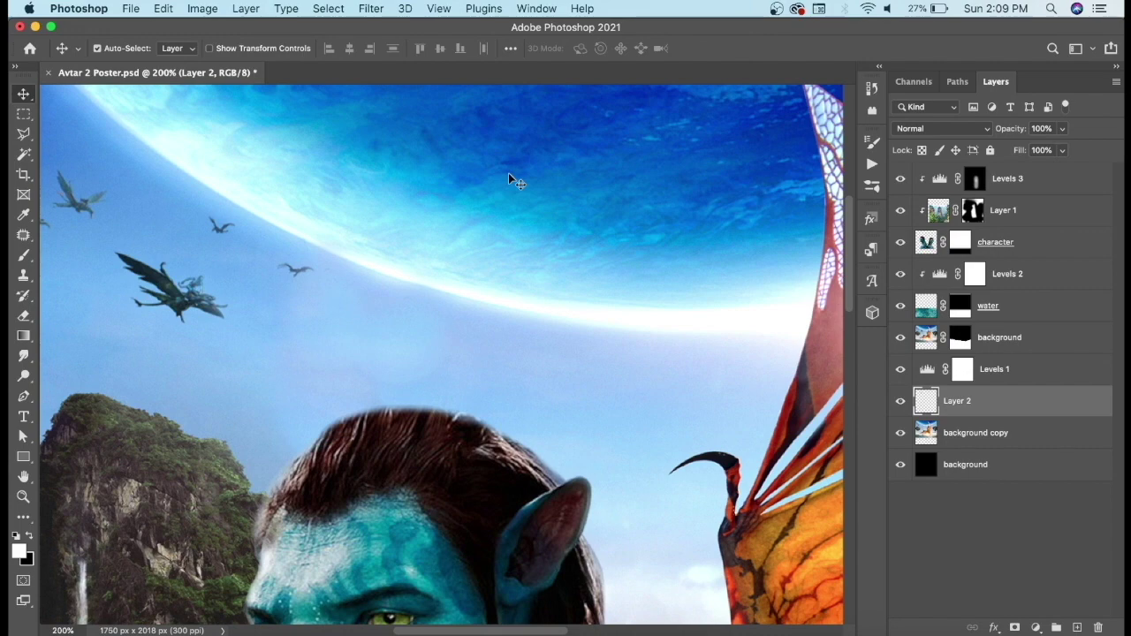
shift+click(983, 446)
key(ctrl+e)
key(ctrl+0)
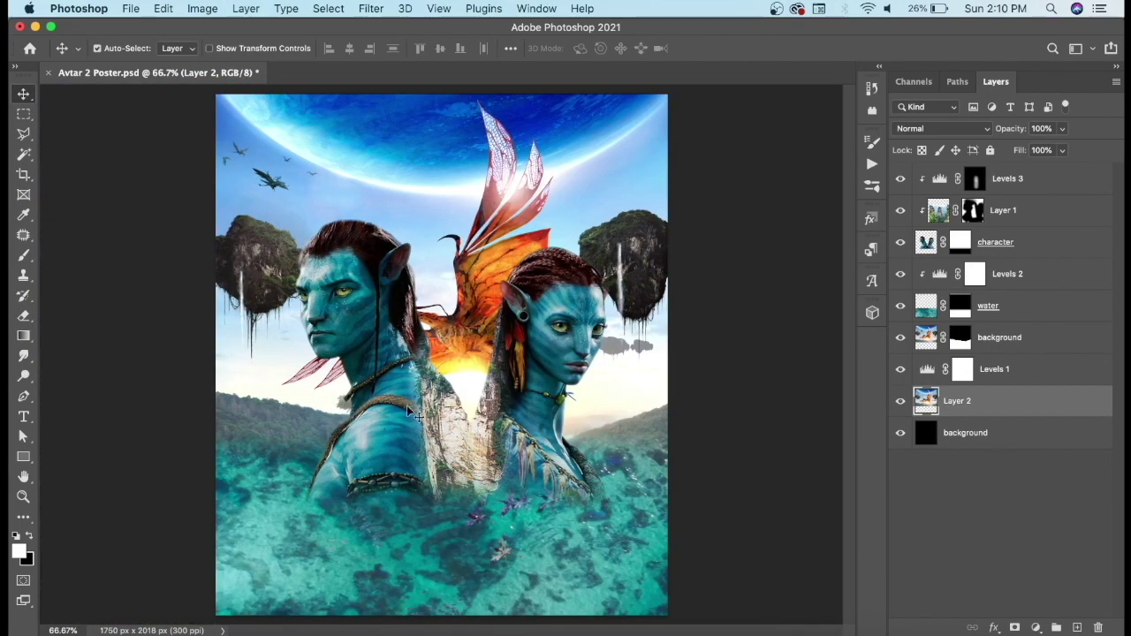
key(ctrl+1)
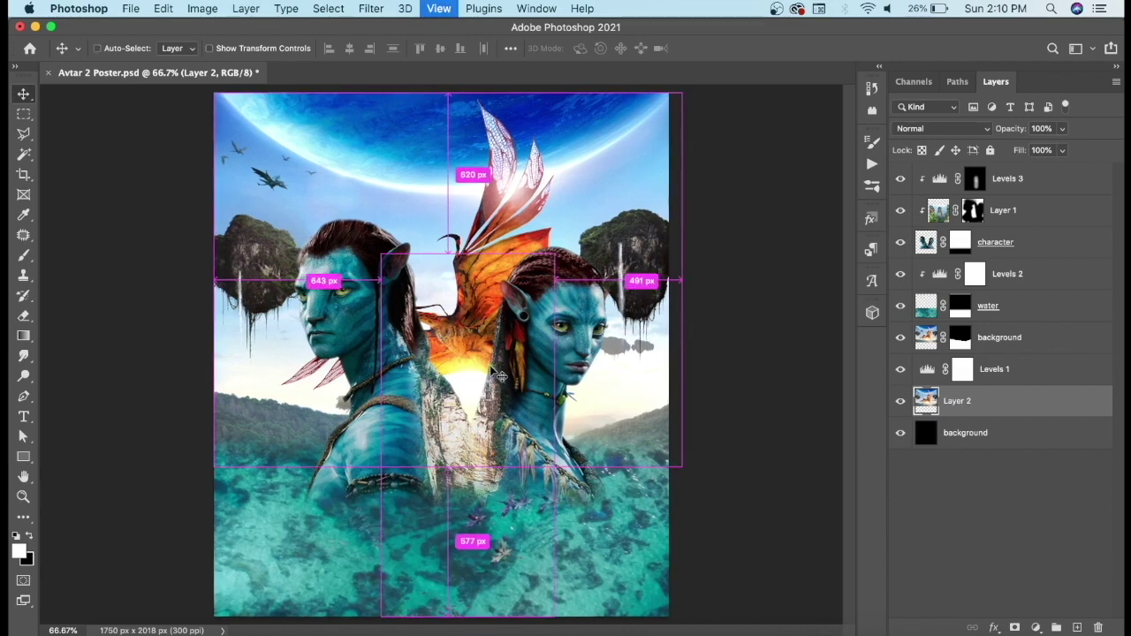
Add a new Layer 3 placed below the character layer.
scroll(492, 371, up, 2)
scroll(492, 371, right, 2)
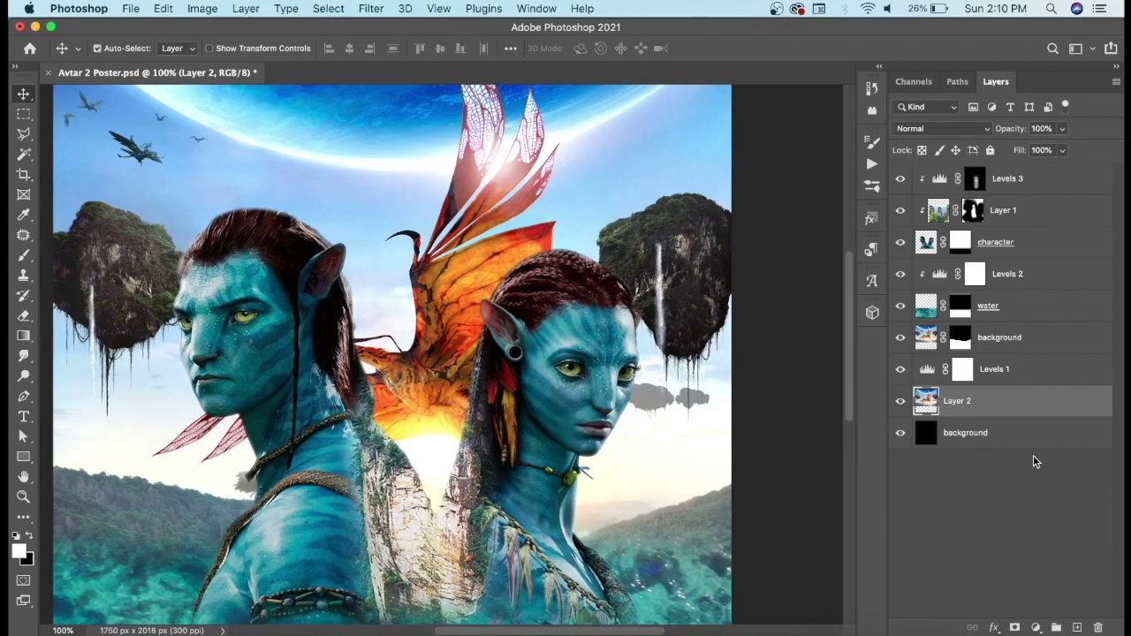
click(1016, 242)
click(1074, 627)
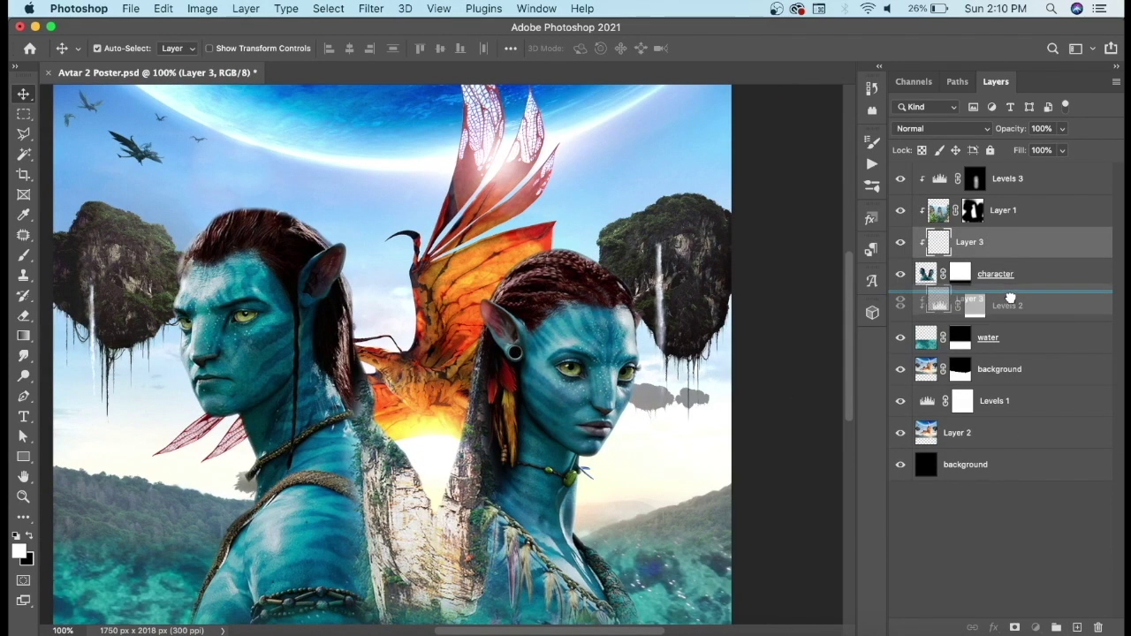
drag(1013, 244, 1013, 292)
key(ctrl+0)
Paint soft white haze with an 800 px brush around both heads, the wing and rocks.
click(24, 256)
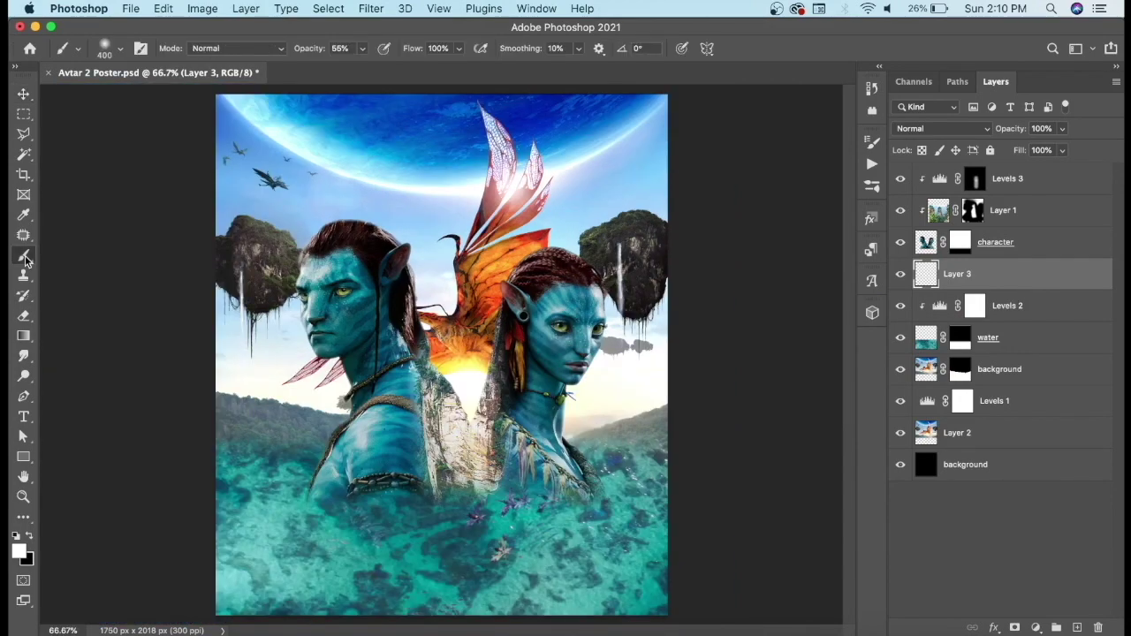
click(362, 48)
key(bracketright)
key(bracketright)
key(bracketright)
click(343, 290)
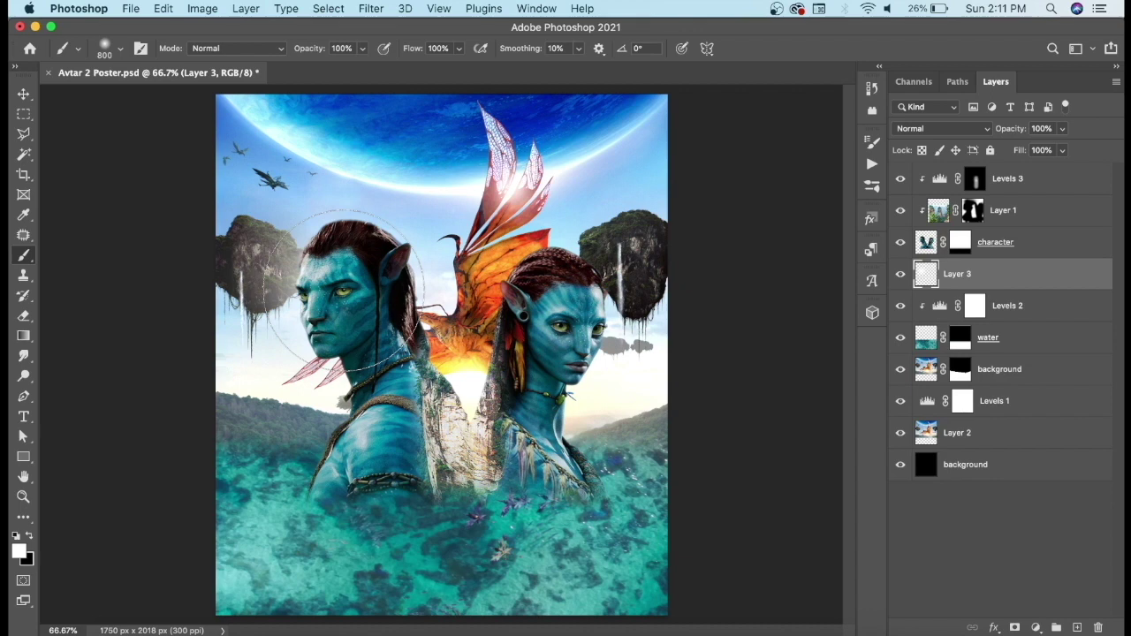
drag(526, 291, 568, 315)
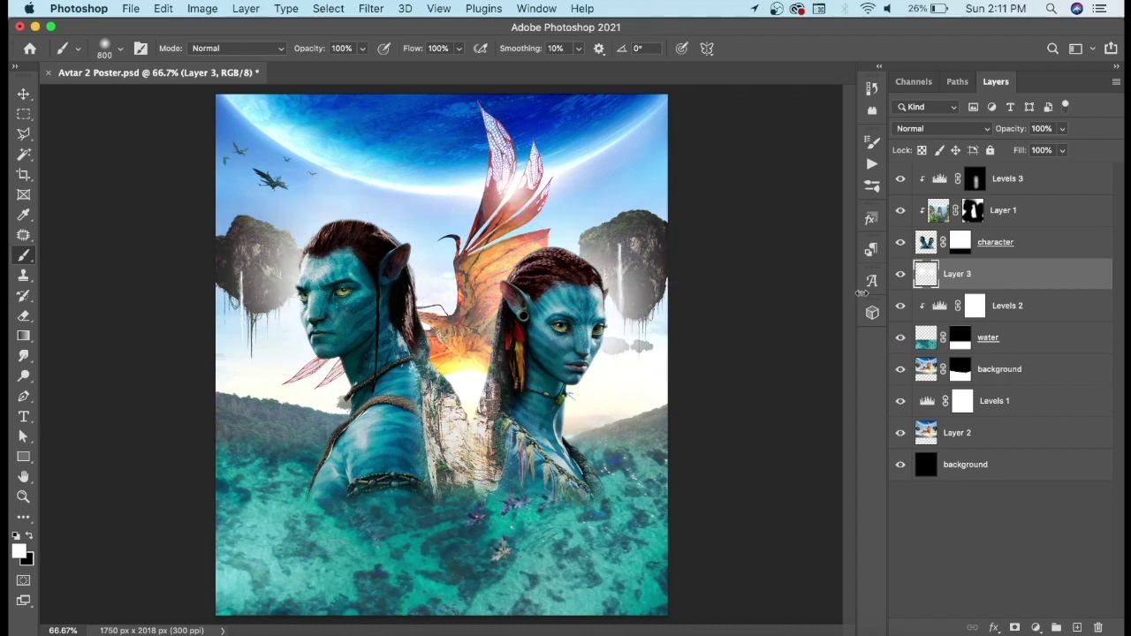
drag(636, 265, 292, 283)
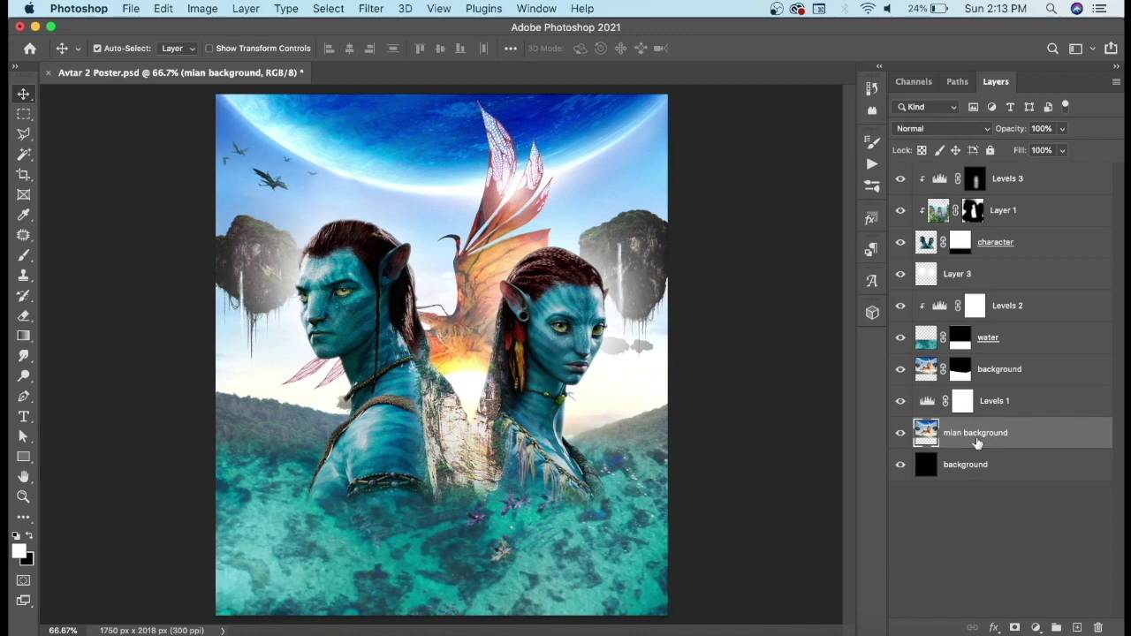
Apply a 15 px Tilt-Shift blur to 'mian background' with the focus moved up into the sky.
click(370, 8)
mouse_move(397, 231)
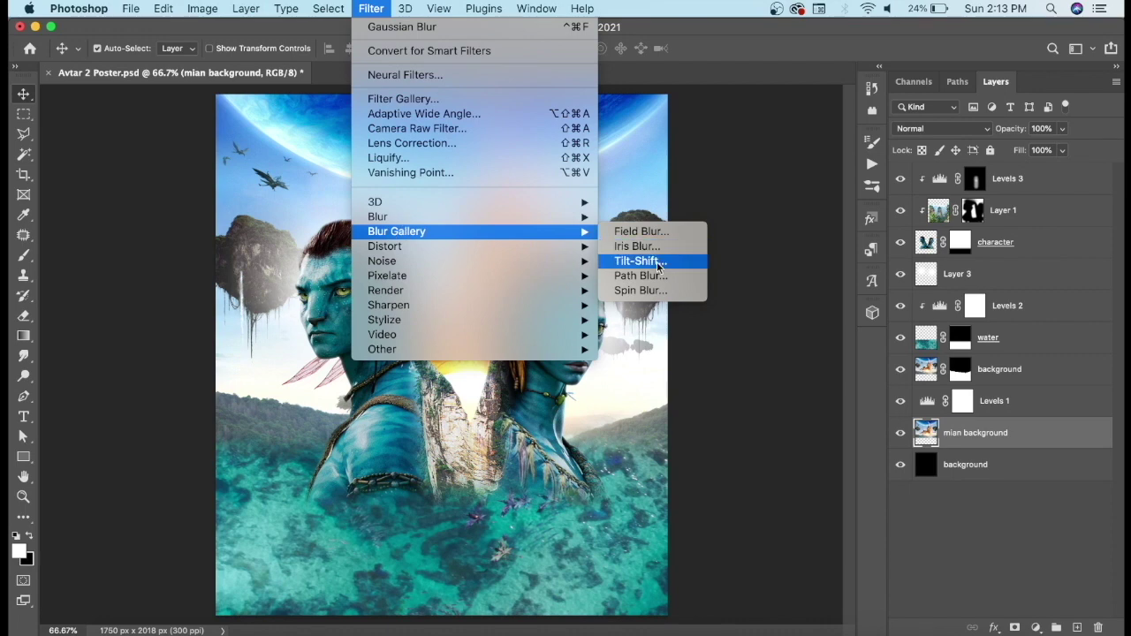
click(658, 264)
drag(471, 243, 469, 156)
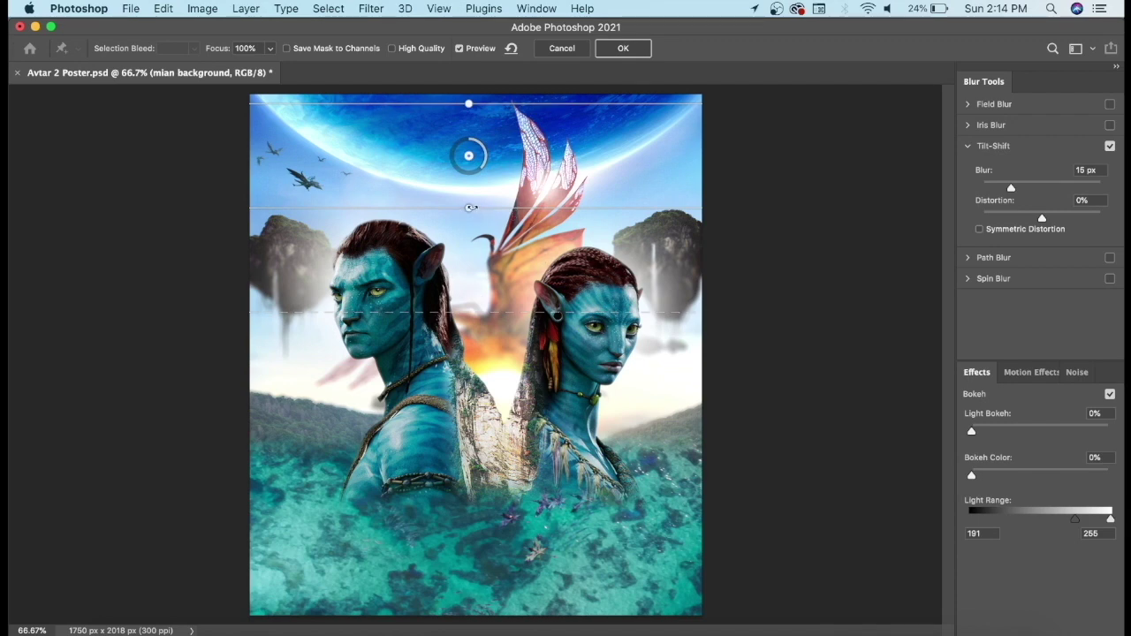
drag(468, 207, 468, 256)
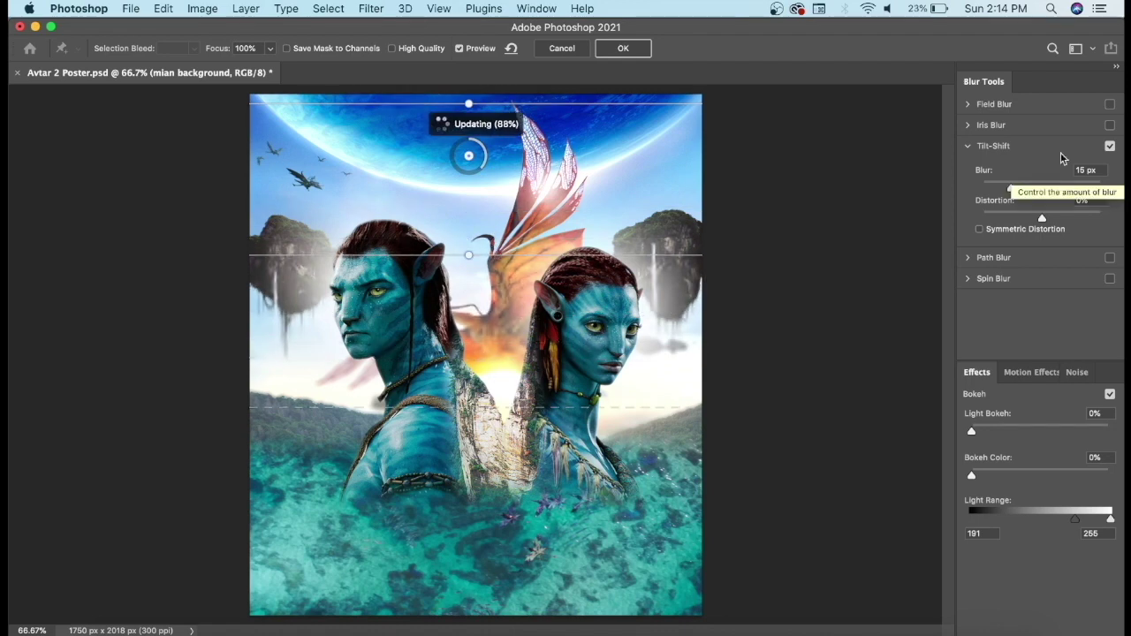
click(629, 47)
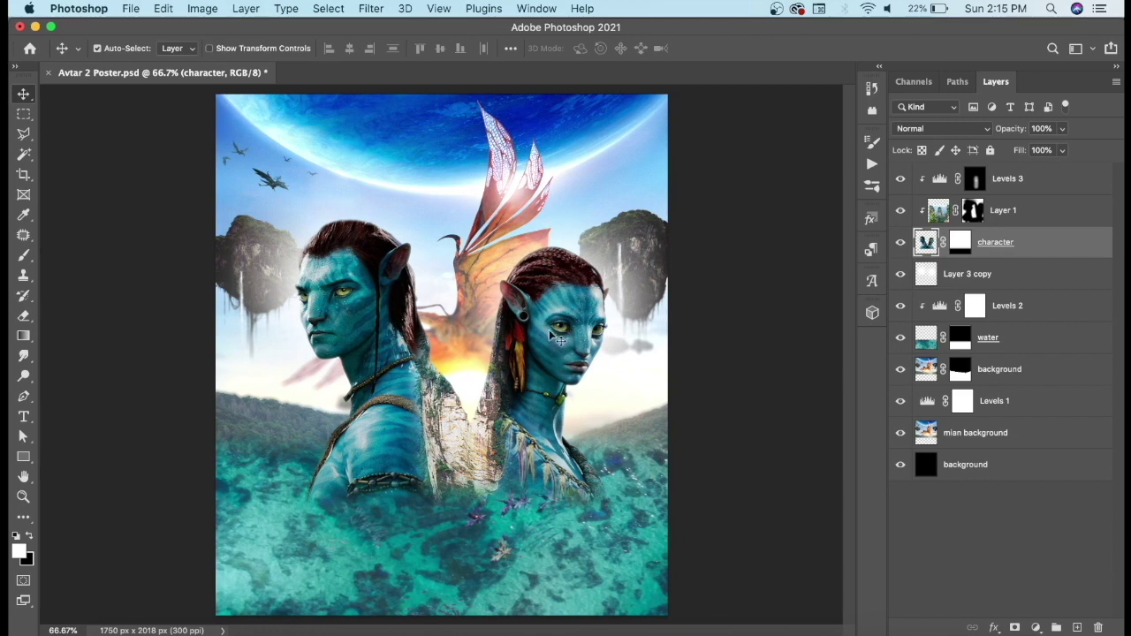
Add a Levels adjustment above the characters that brightens their midtones.
click(1036, 628)
click(1035, 625)
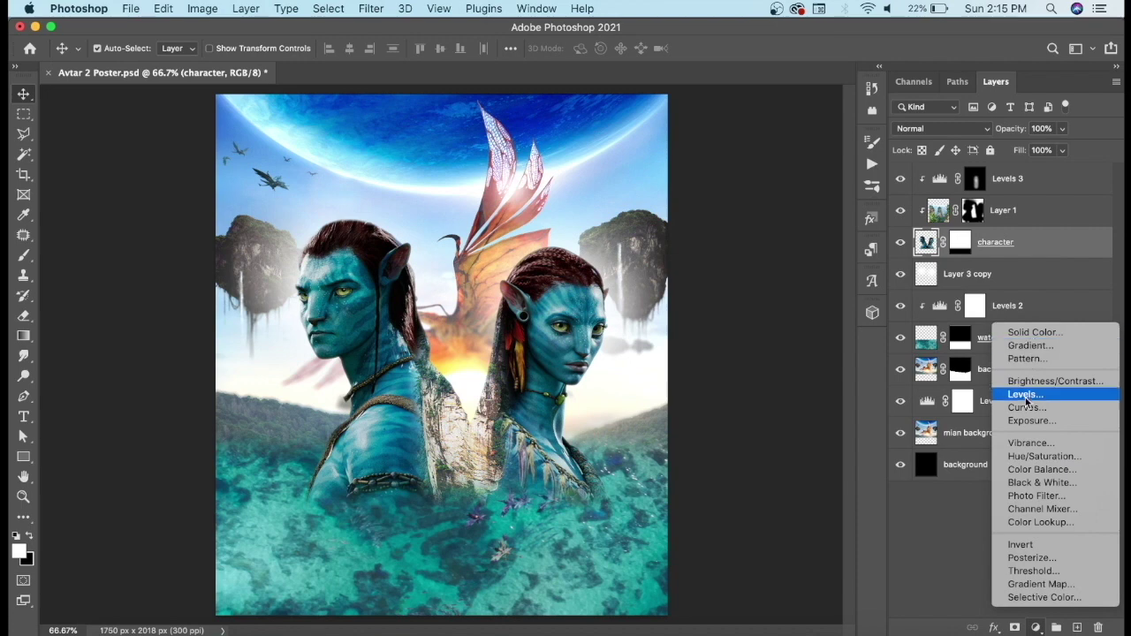
click(1025, 400)
drag(839, 311, 856, 314)
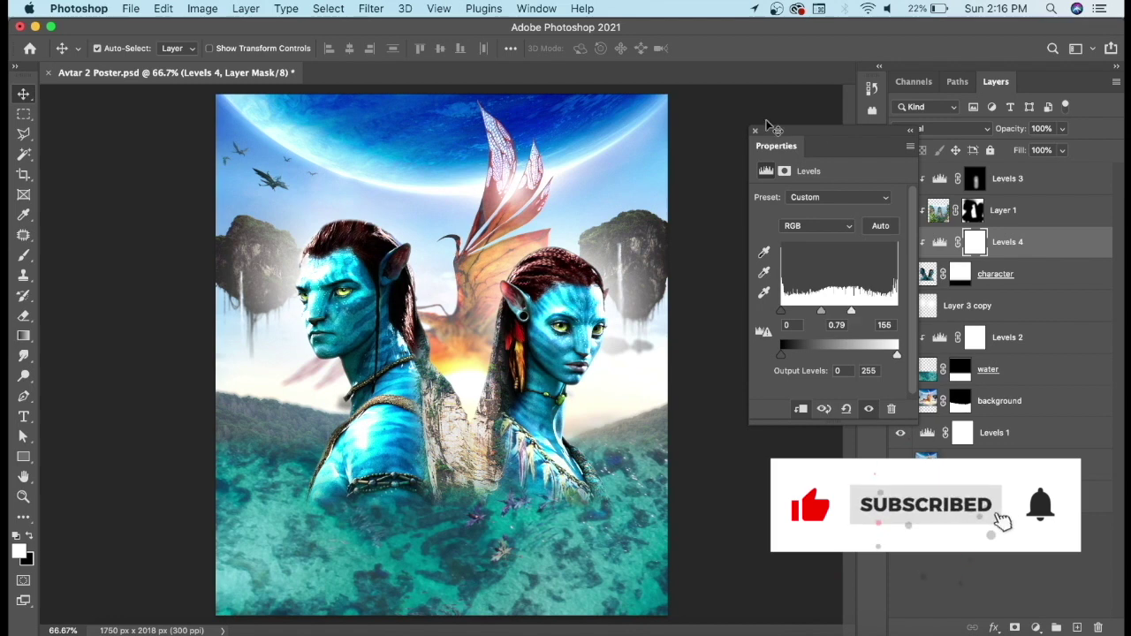
Invert the Levels 4 mask and paint white at 51% with a 250 px brush over both faces.
click(975, 242)
key(super+i)
key(b)
drag(362, 48, 327, 71)
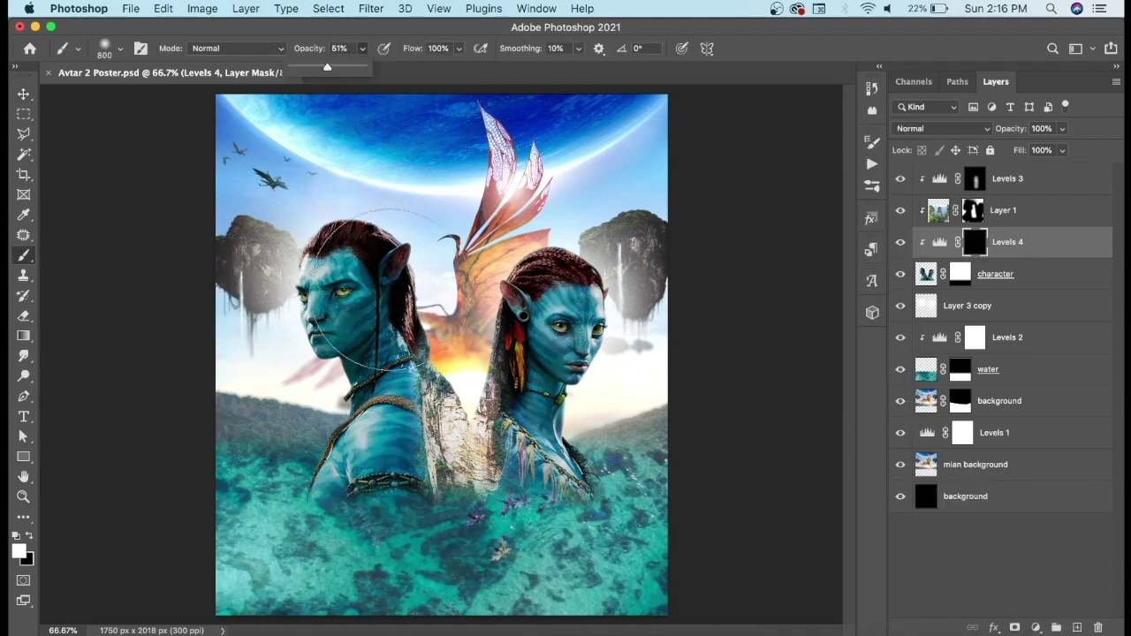
key(bracketleft)
key(bracketleft)
key(bracketleft)
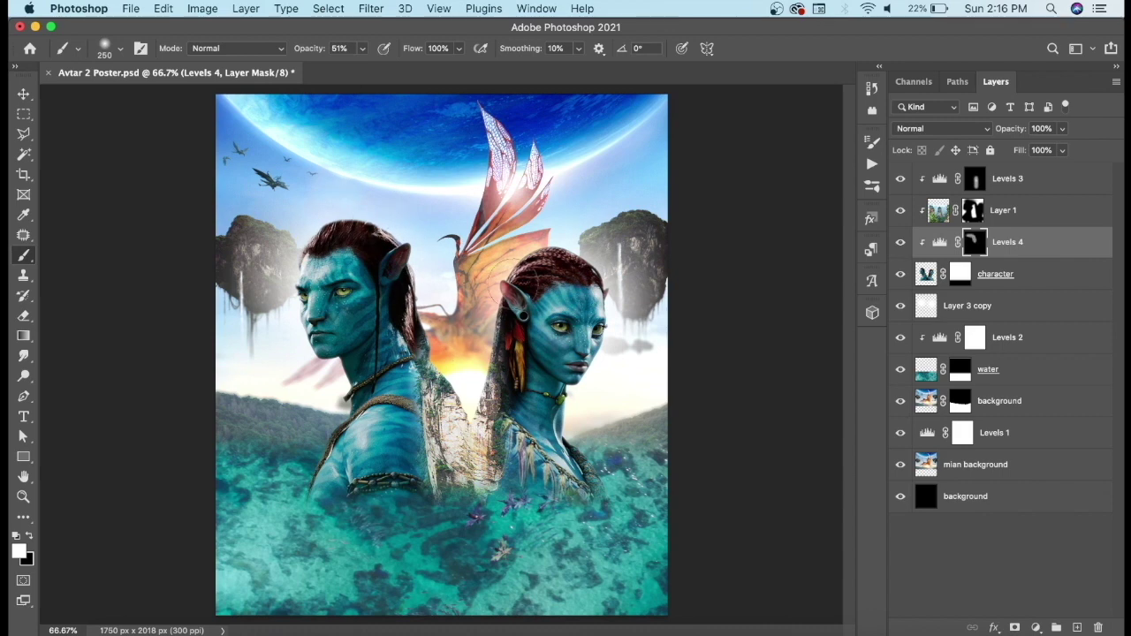
drag(352, 262, 375, 442)
mouse_move(566, 296)
mouse_down()
mouse_move(583, 318)
mouse_move(539, 349)
mouse_move(578, 384)
mouse_up()
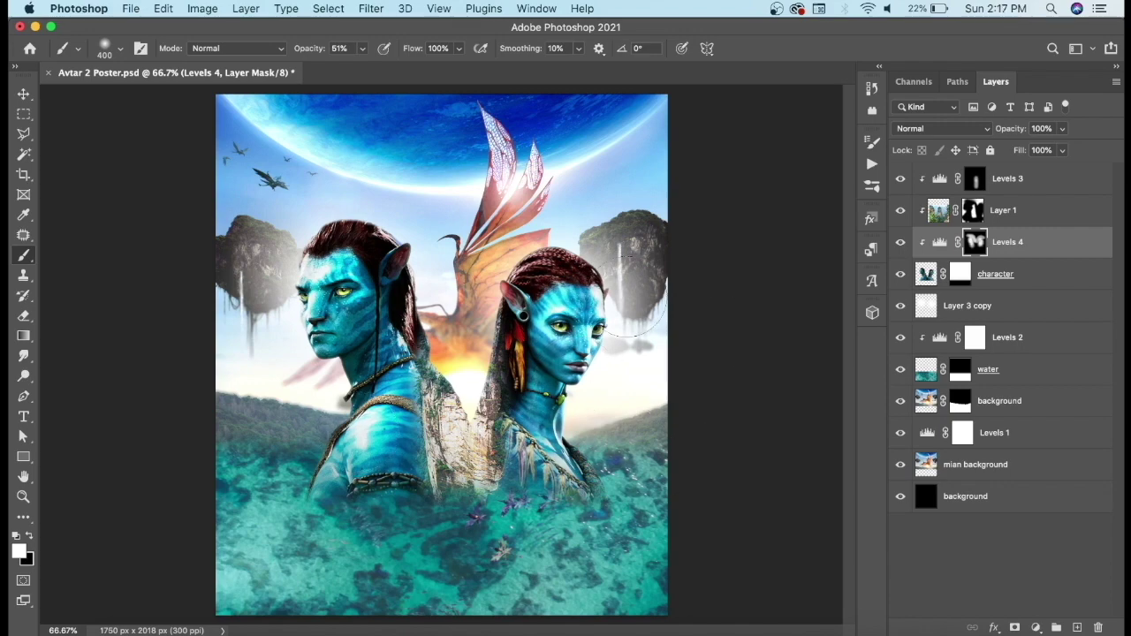
Add an empty top layer and bring up the file browser for the gunship image.
key(v)
key(ctrl+shift+alt+n)
click(130, 8)
click(155, 41)
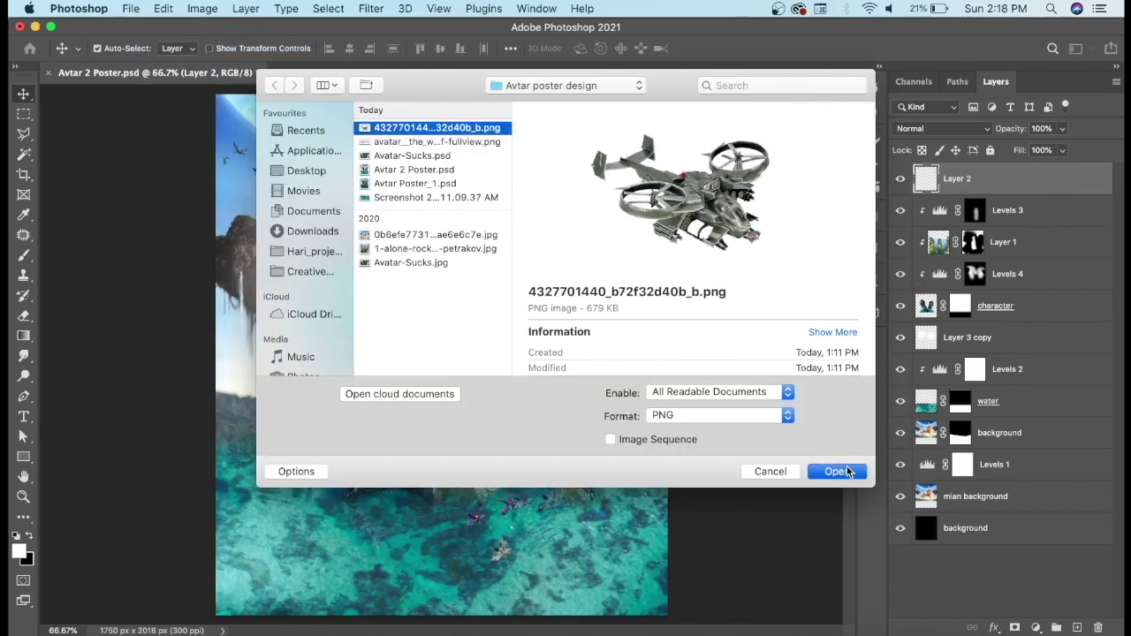
Paste the gunship PNG into the poster, shrunk and flipped horizontally in the upper-right sky.
click(836, 471)
key(ctrl+a)
key(ctrl+c)
key(ctrl+w)
key(ctrl+v)
key(ctrl+t)
mouse_move(536, 292)
mouse_down()
mouse_move(466, 327)
mouse_move(606, 160)
mouse_move(639, 161)
mouse_up()
right_click(693, 177)
click(677, 424)
key(Return)
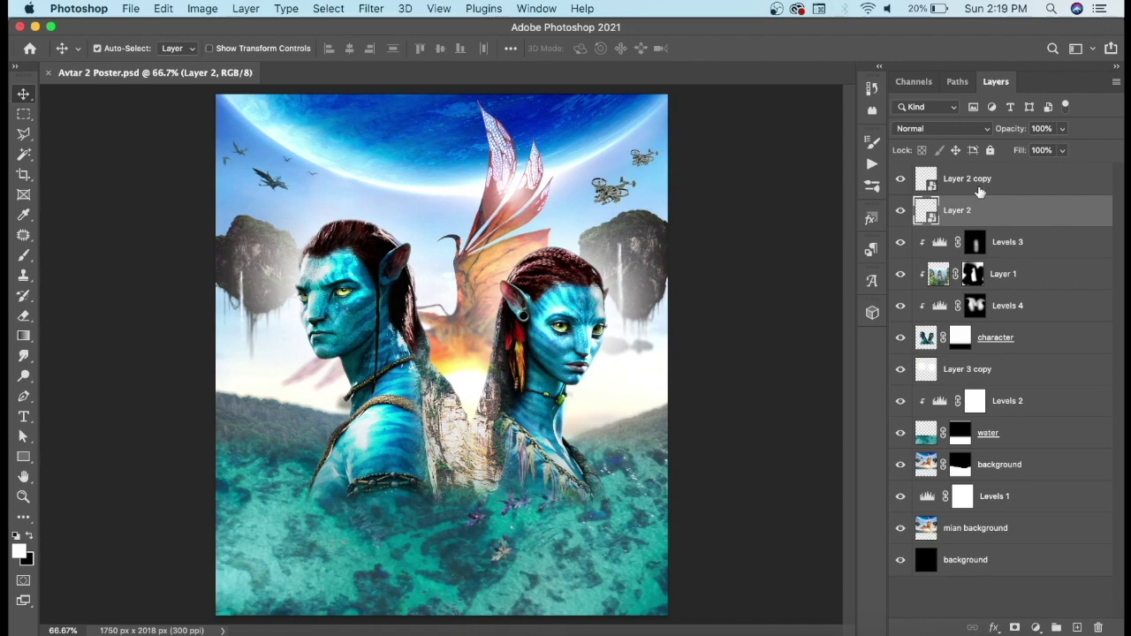
Add an empty layer and load the Avatar logo file with everything selected.
key(ctrl+shift+alt+n)
key(ctrl+o)
click(442, 138)
click(835, 470)
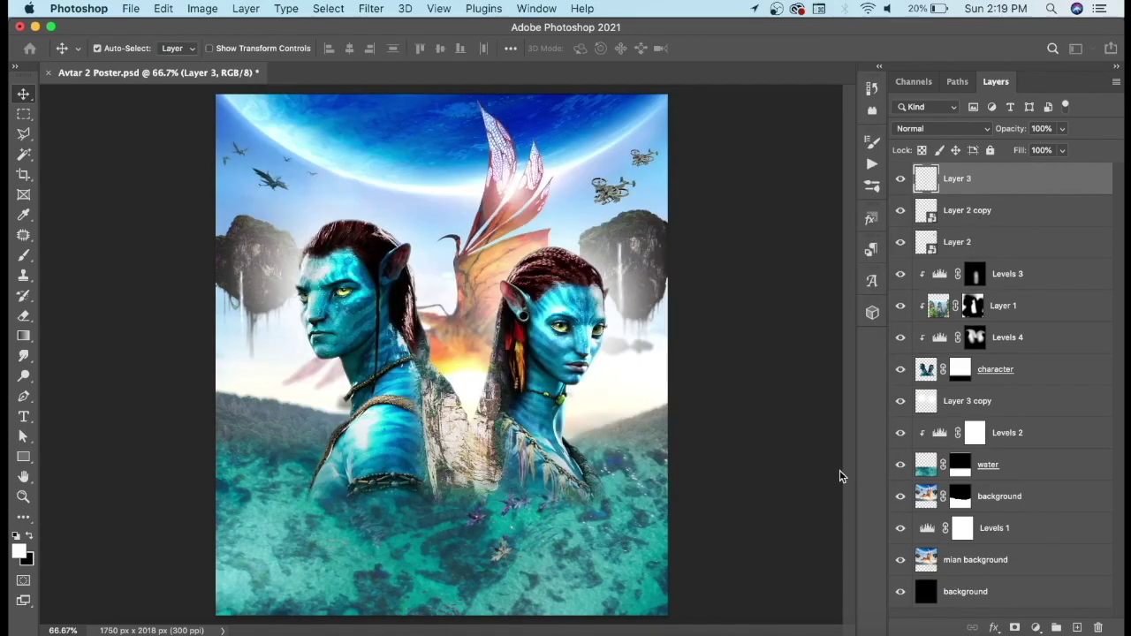
key(ctrl+a)
Paste the AVATAR title into the poster and move it to the bottom.
key(ctrl+c)
key(ctrl+Tab)
key(ctrl+v)
drag(575, 354, 557, 520)
Paint black shading on a new layer behind the title, stretched upward and past the edges.
key(ctrl+shift+alt+n)
key(d)
key(b)
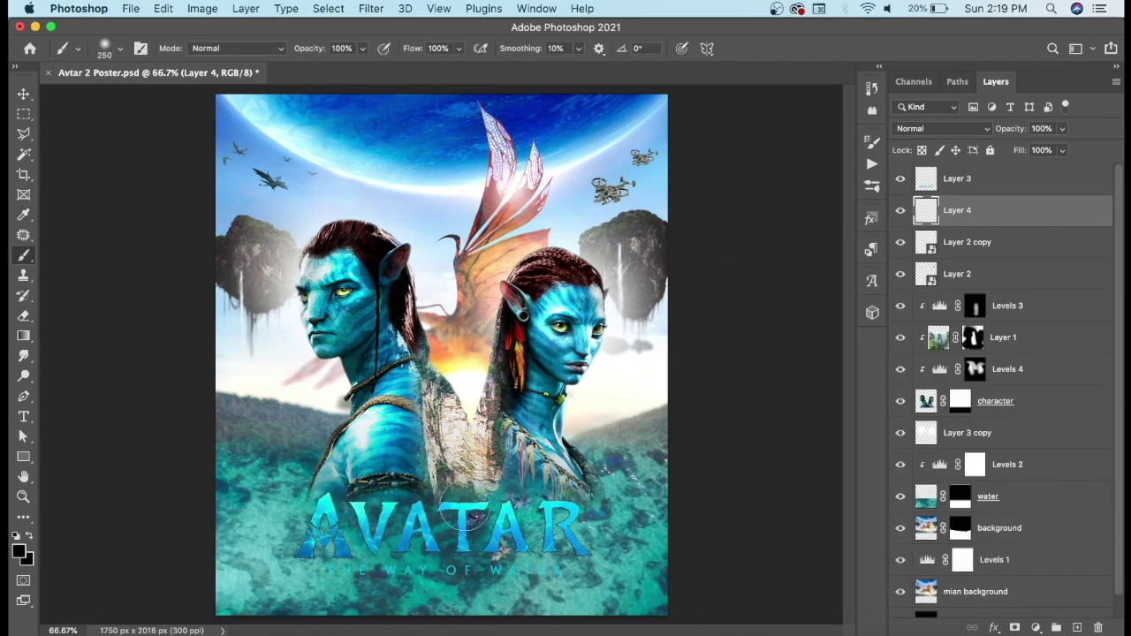
drag(463, 517, 318, 530)
key(v)
key(ctrl+t)
mouse_move(442, 477)
mouse_down()
mouse_move(442, 250)
mouse_move(441, 323)
mouse_up()
drag(667, 468, 751, 468)
key(ctrl+minus)
key(Return)
key(ctrl+plus)
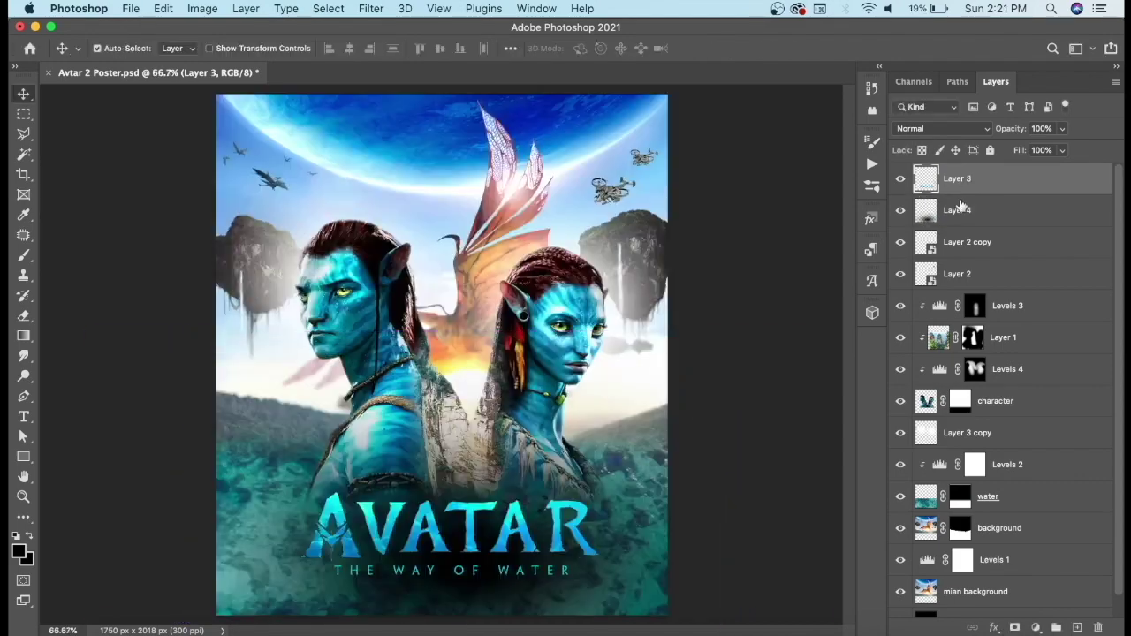
Give the title a drop shadow with distance 11 and size 27.
double_click(1024, 178)
click(538, 375)
drag(782, 207, 766, 207)
click(771, 241)
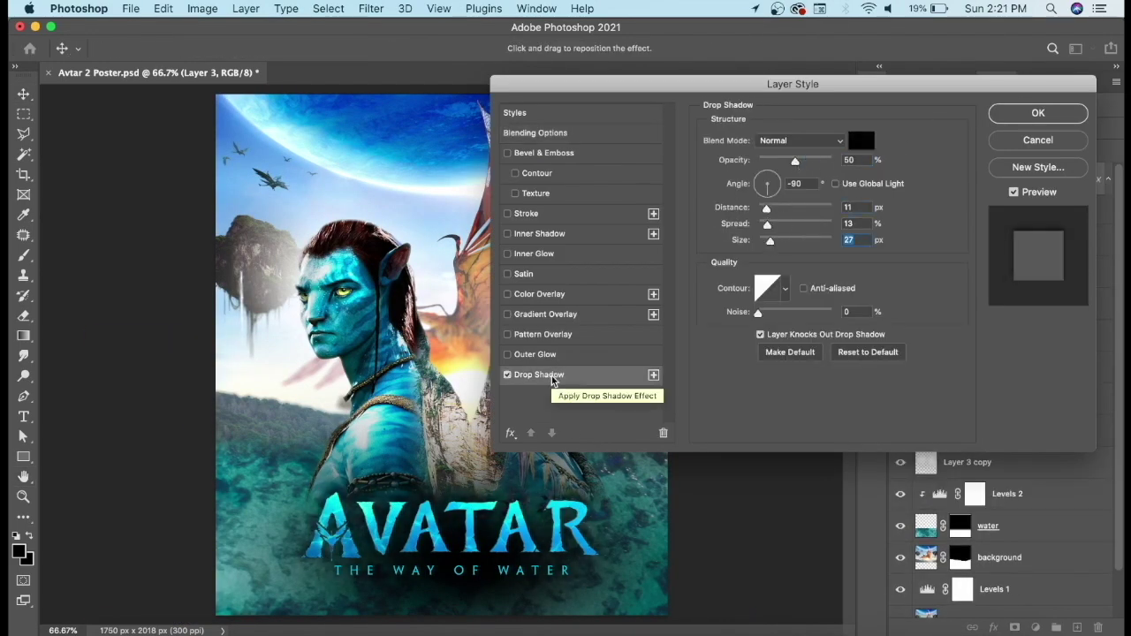
click(1037, 113)
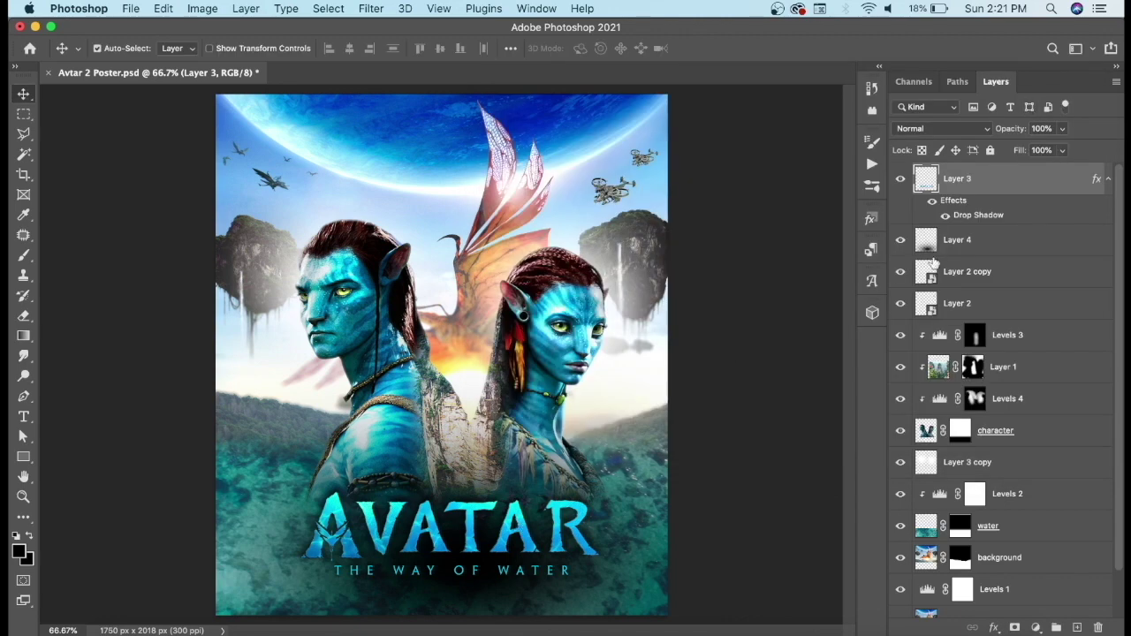
shift+click(1048, 383)
Group the poster layers as Group 1, duplicate it, and merge Group 1 copy into one layer.
key(ctrl+g)
right_click(990, 177)
click(954, 229)
click(711, 284)
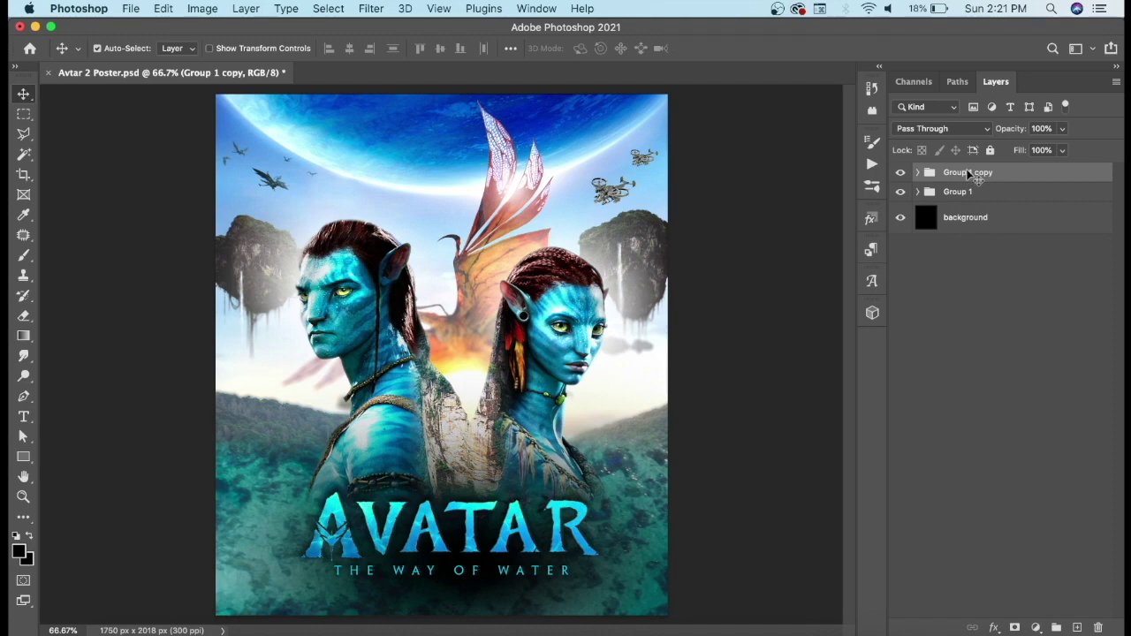
key(ctrl+e)
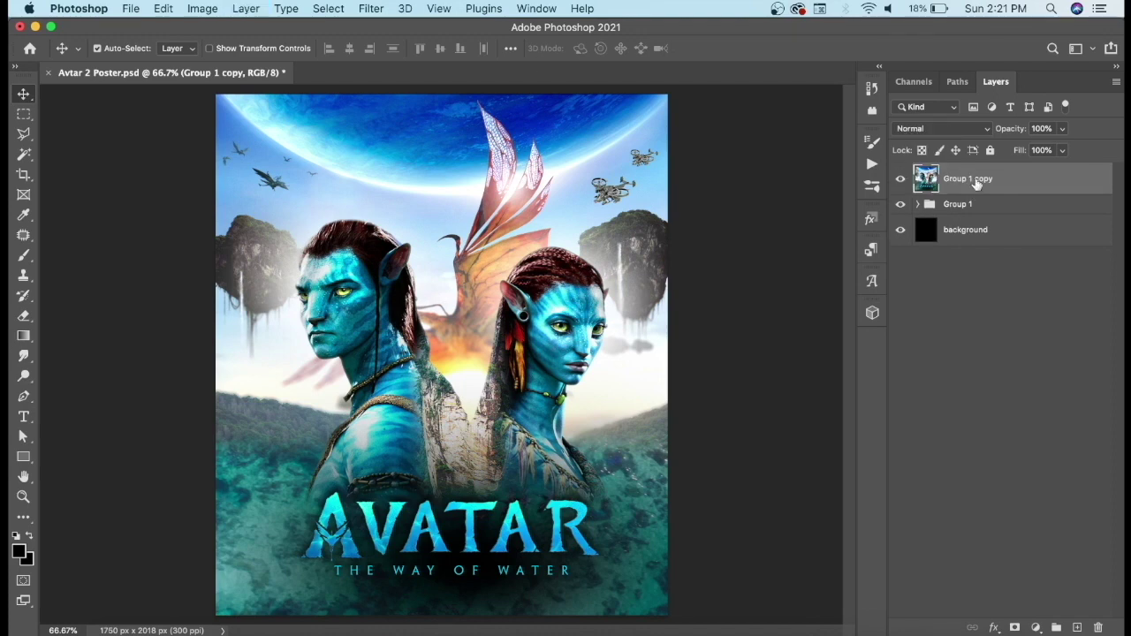
click(371, 8)
In Camera Raw, warm the merged poster to Temperature +14 and raise Exposure to +0.15 and Contrast to +7.
click(415, 123)
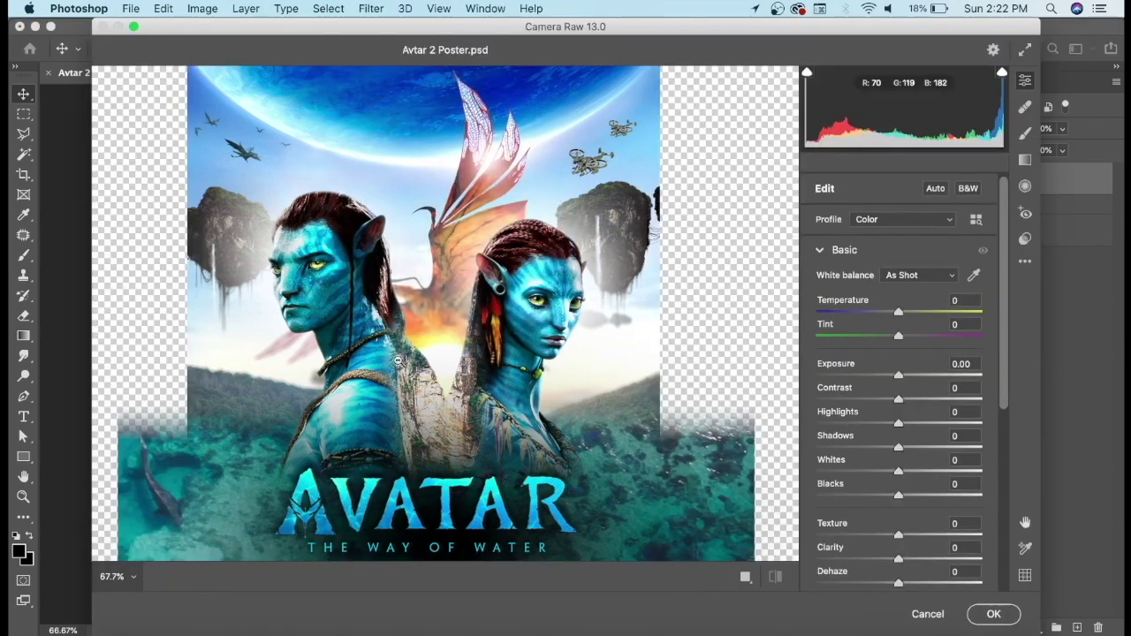
click(904, 314)
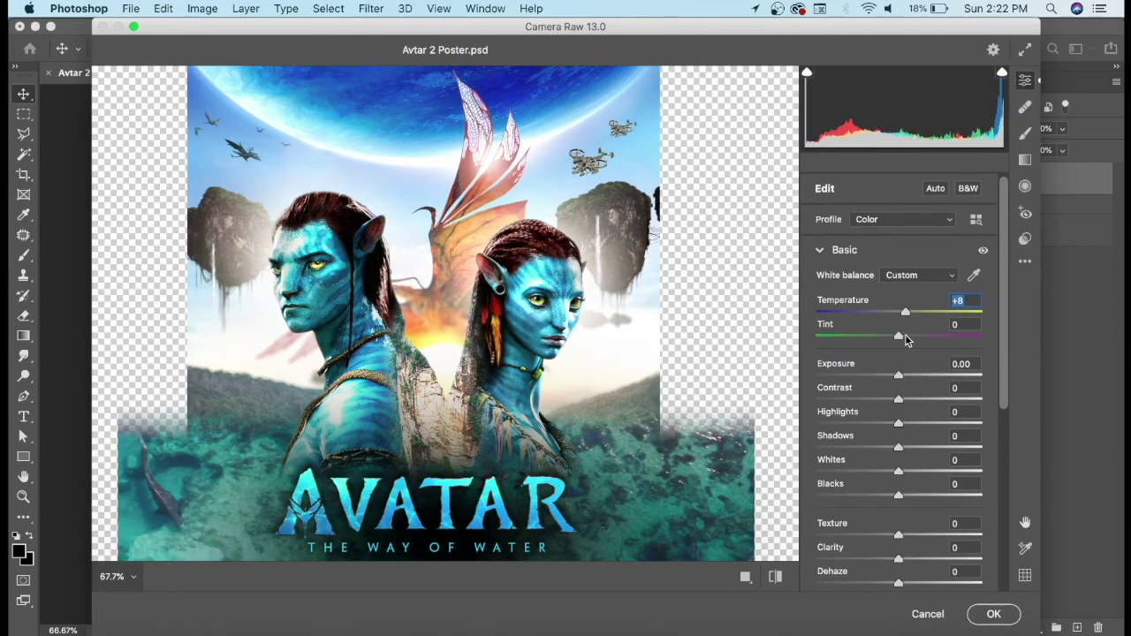
drag(898, 376, 904, 400)
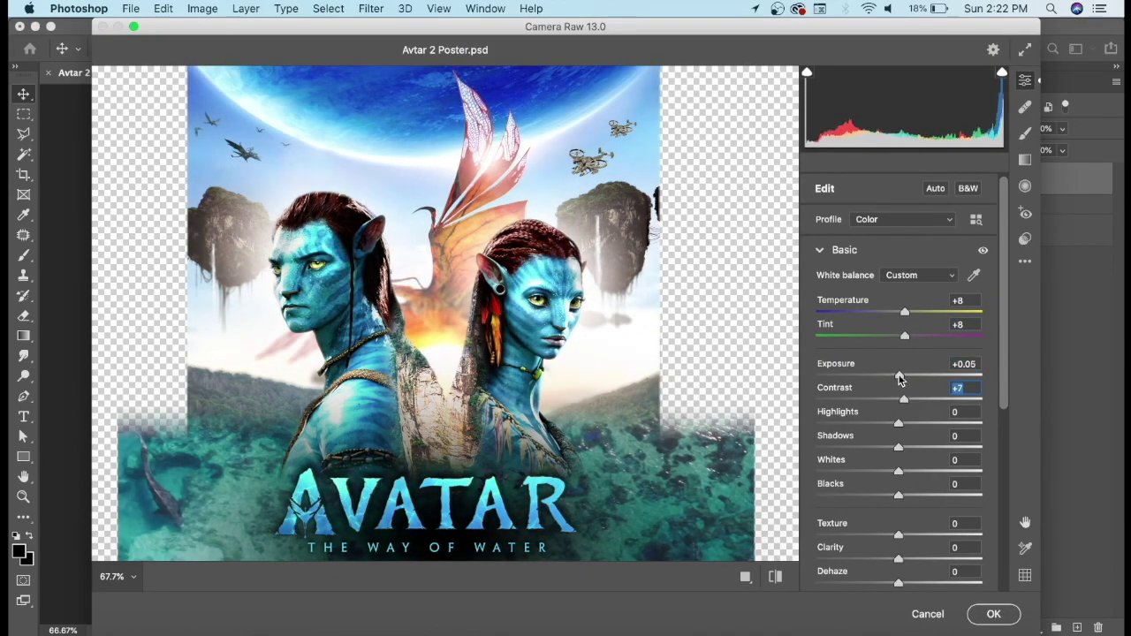
drag(904, 312, 909, 314)
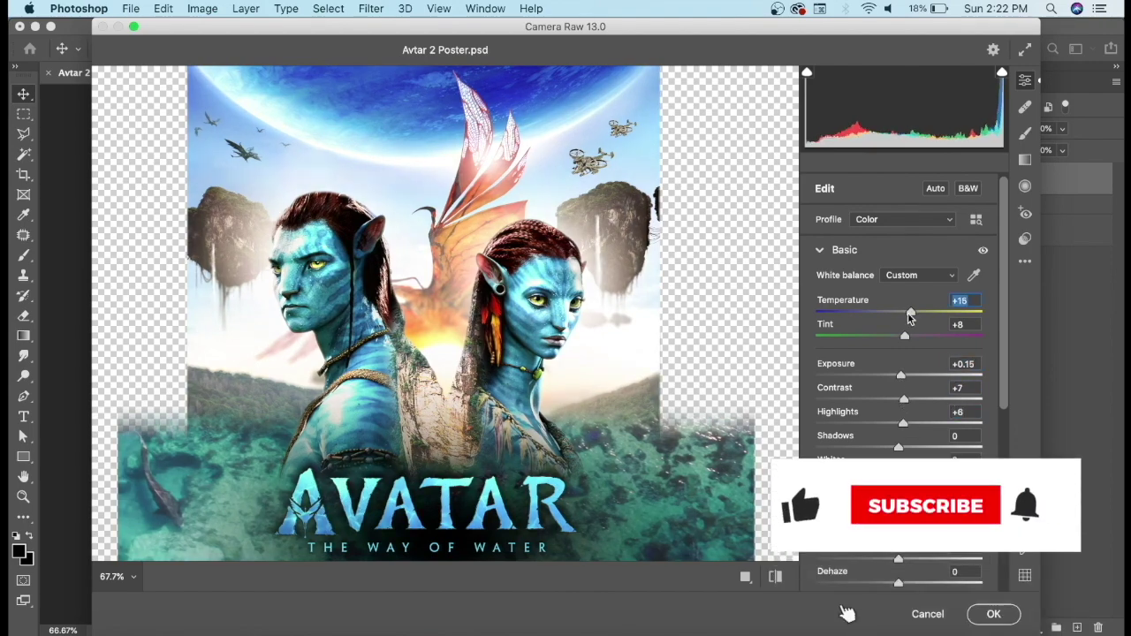